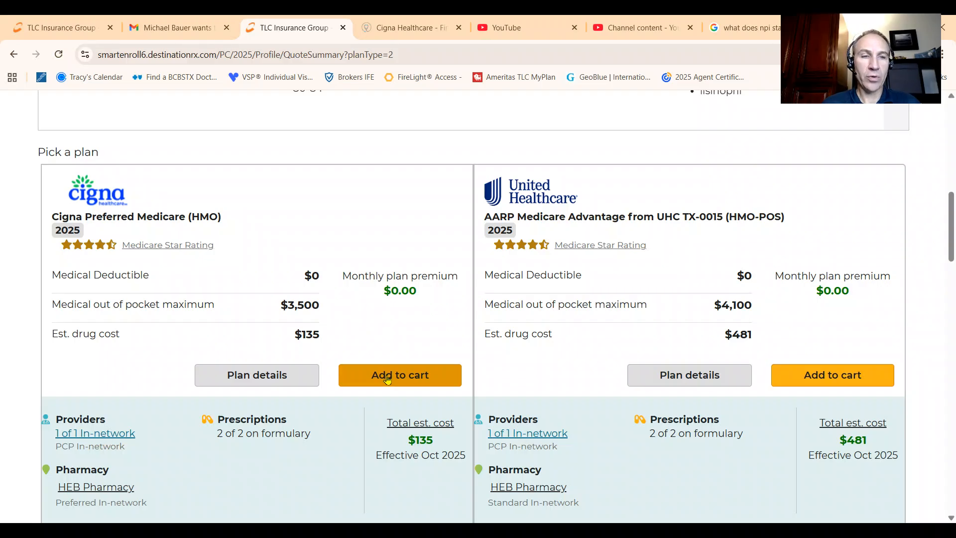
Step: Add the Cigna Preferred Medicare (HMO) plan to the cart and proceed to the carrier's enrollment form
scroll(418, 345, down, 4)
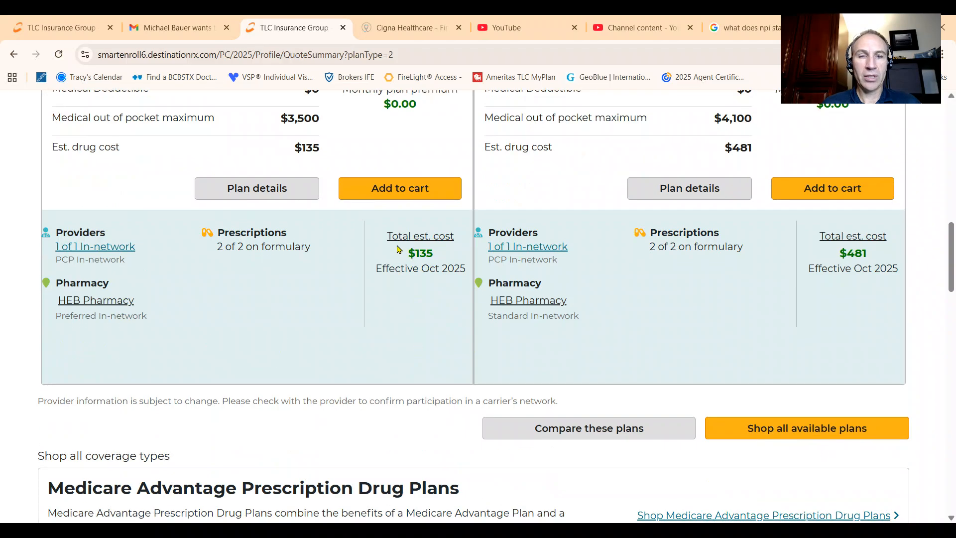
click(406, 189)
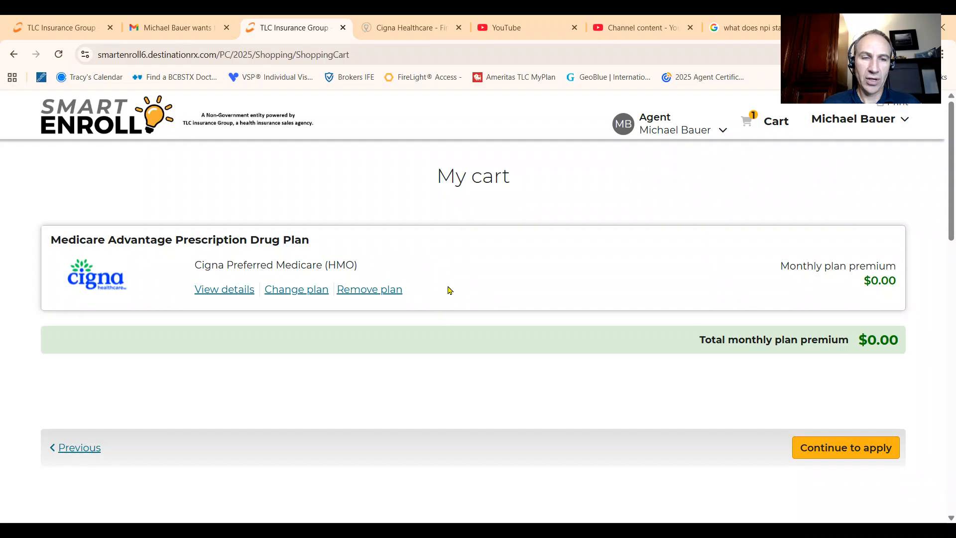
click(858, 451)
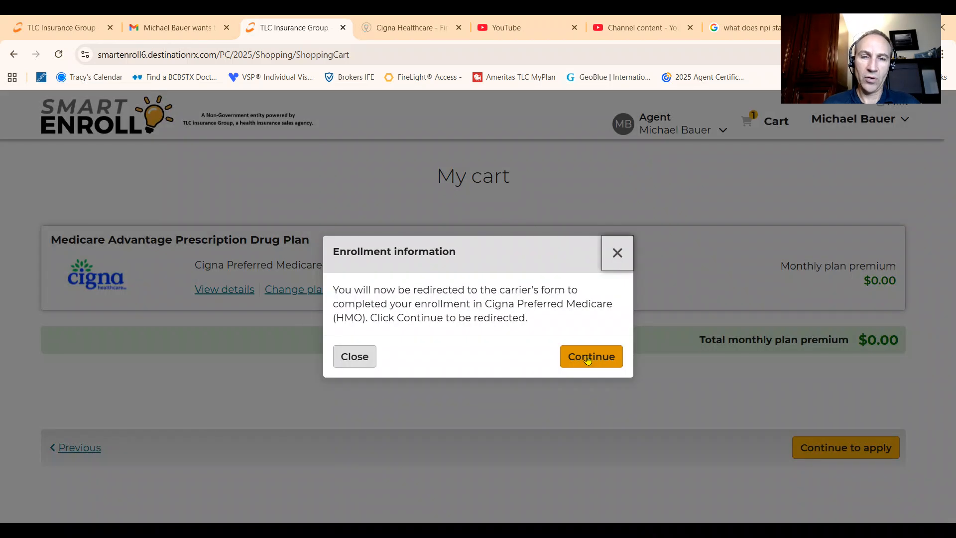
click(588, 360)
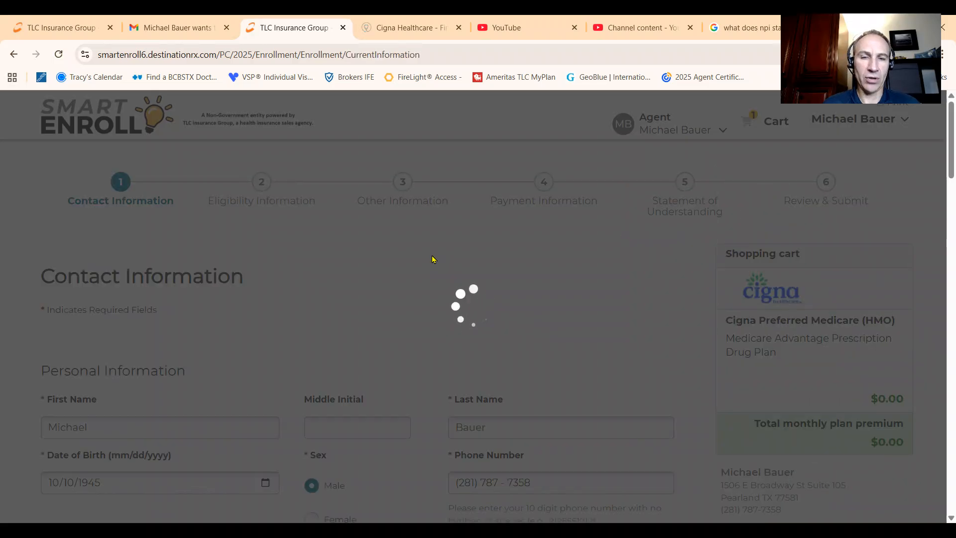
Step: Review the prefilled personal, email, residence and mailing address details, and continue to Eligibility Information
scroll(427, 258, down, 3)
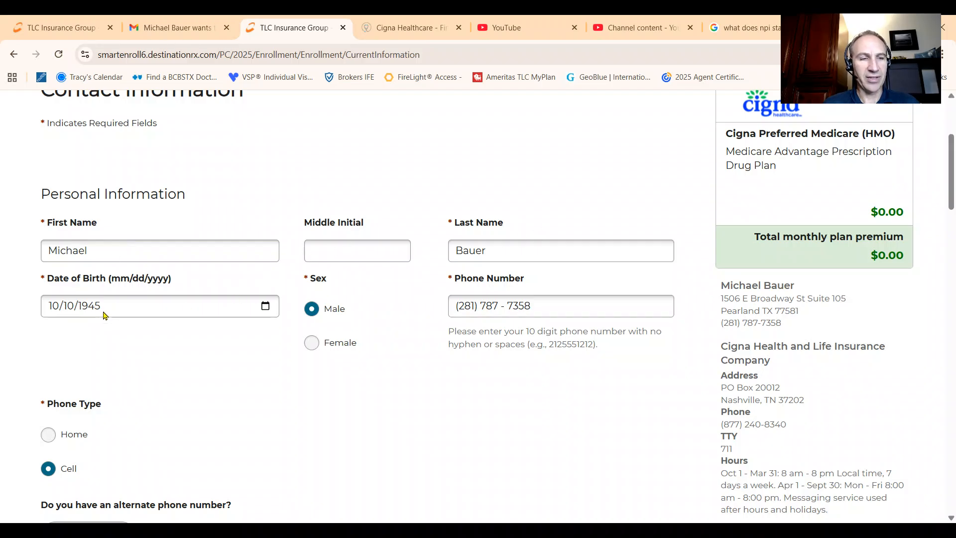
scroll(314, 247, down, 3)
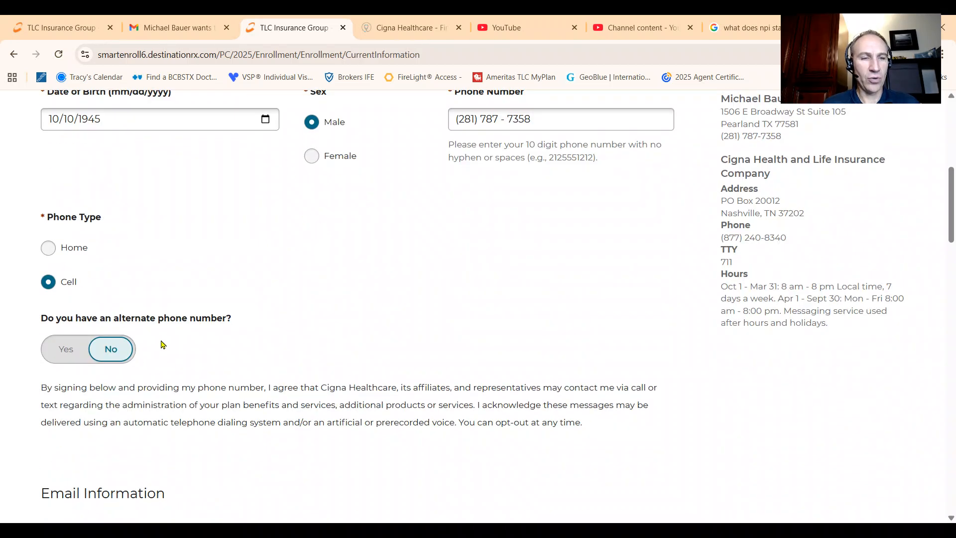
scroll(164, 344, down, 3)
scroll(171, 332, down, 3)
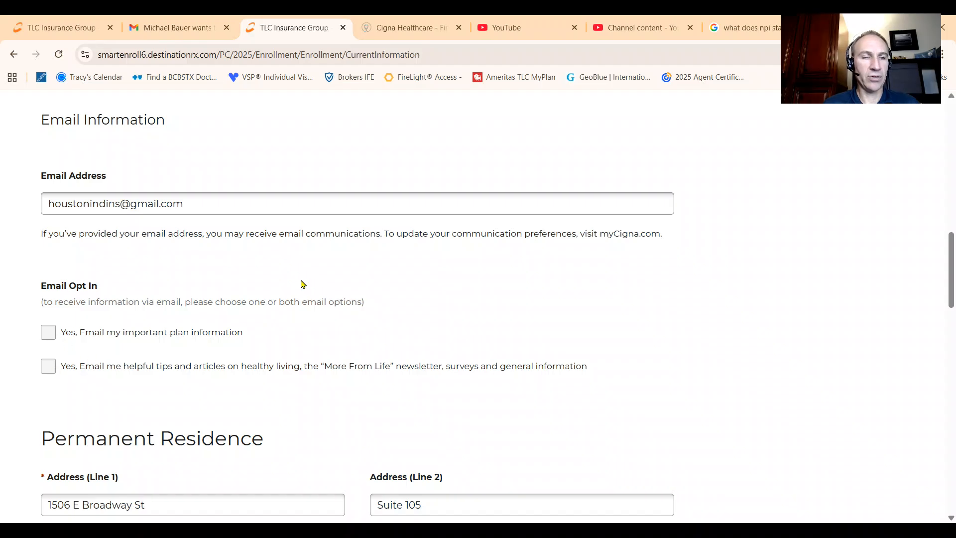
scroll(303, 284, down, 3)
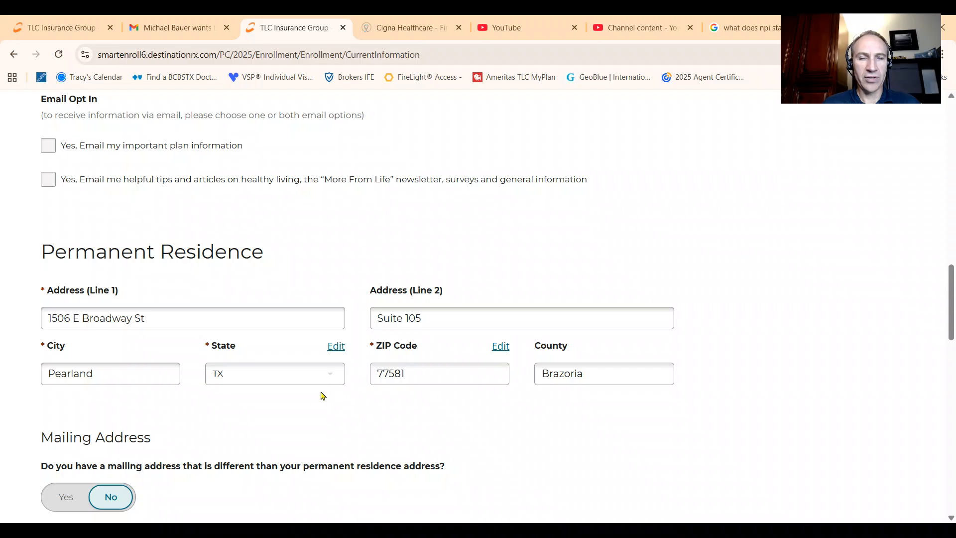
scroll(309, 400, down, 3)
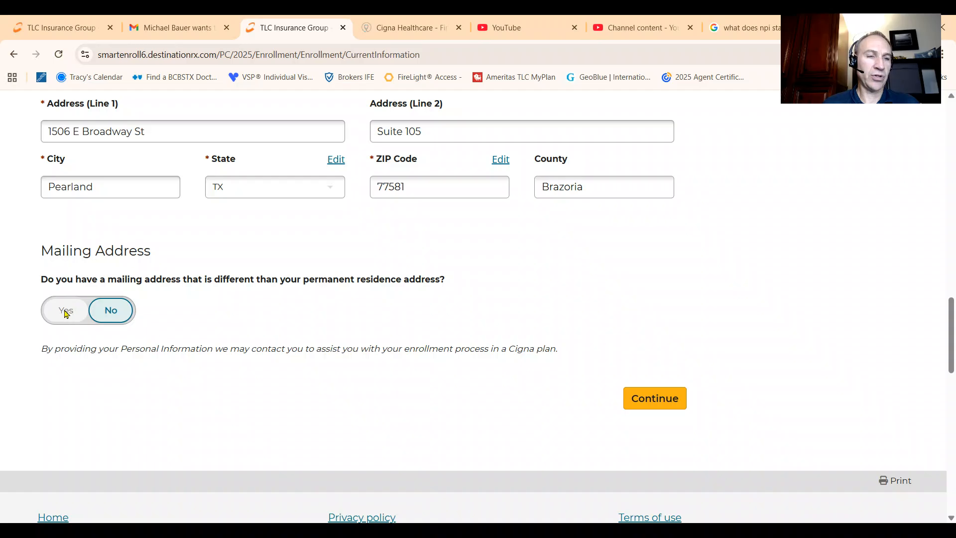
click(654, 397)
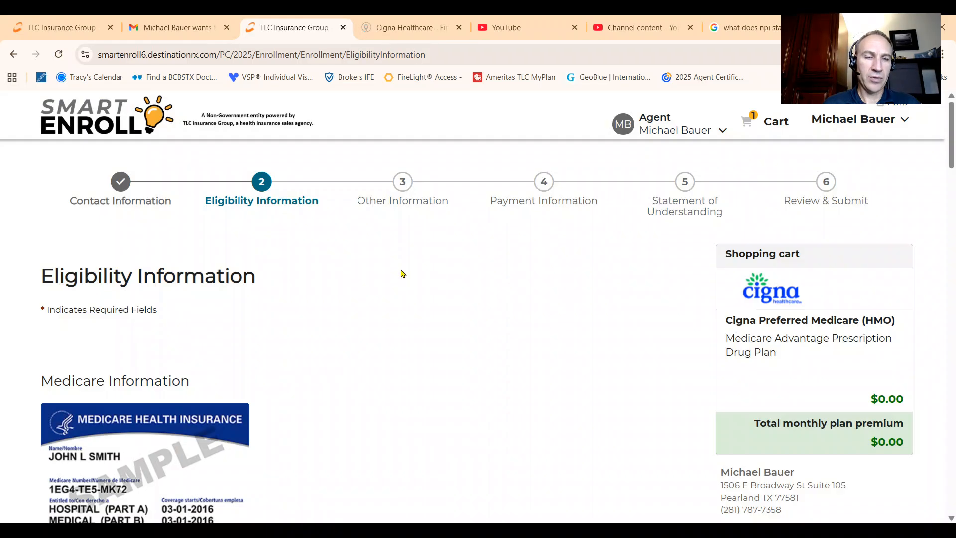
Step: Check the Medicare number, the Part A and Part B effective dates, and the Special Enrollment Period categories
scroll(418, 253, down, 3)
scroll(417, 253, up, 3)
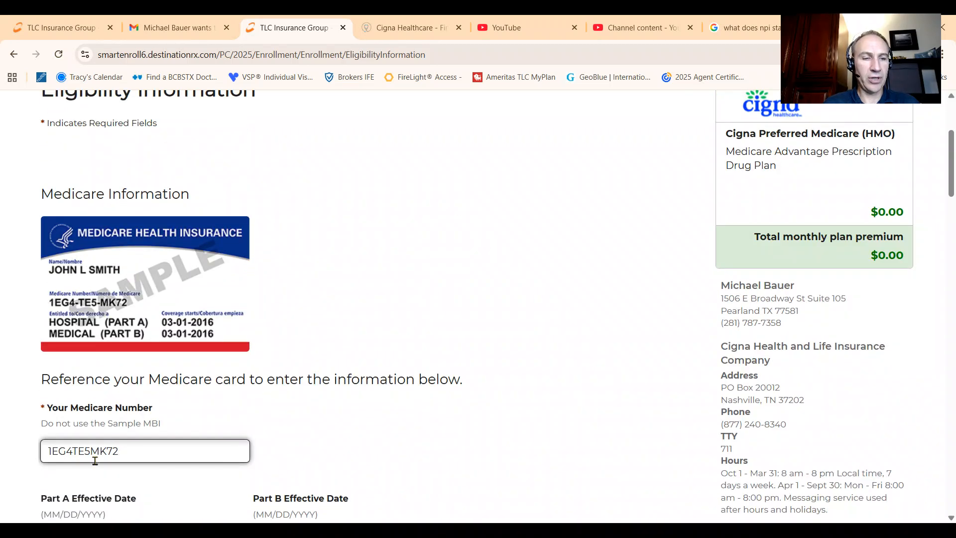
scroll(206, 407, down, 3)
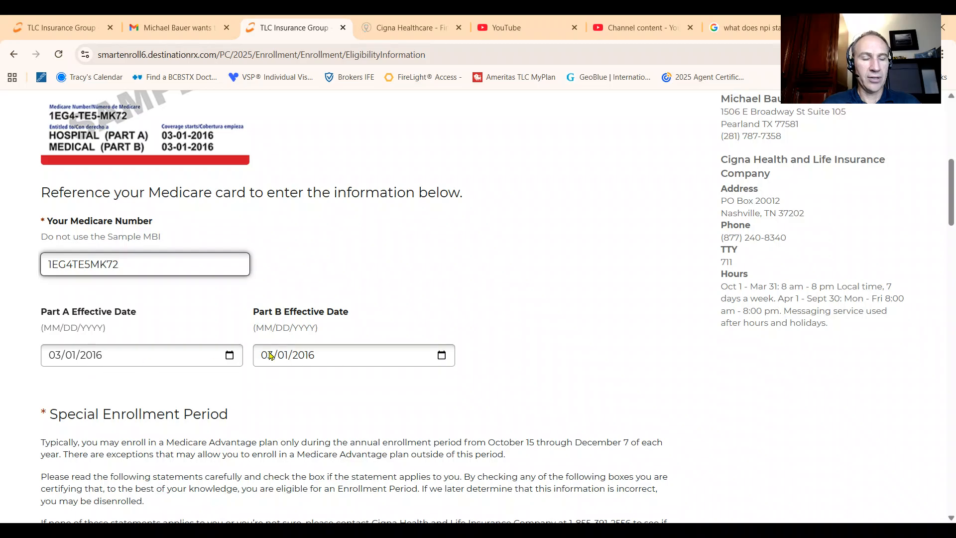
scroll(323, 309, down, 3)
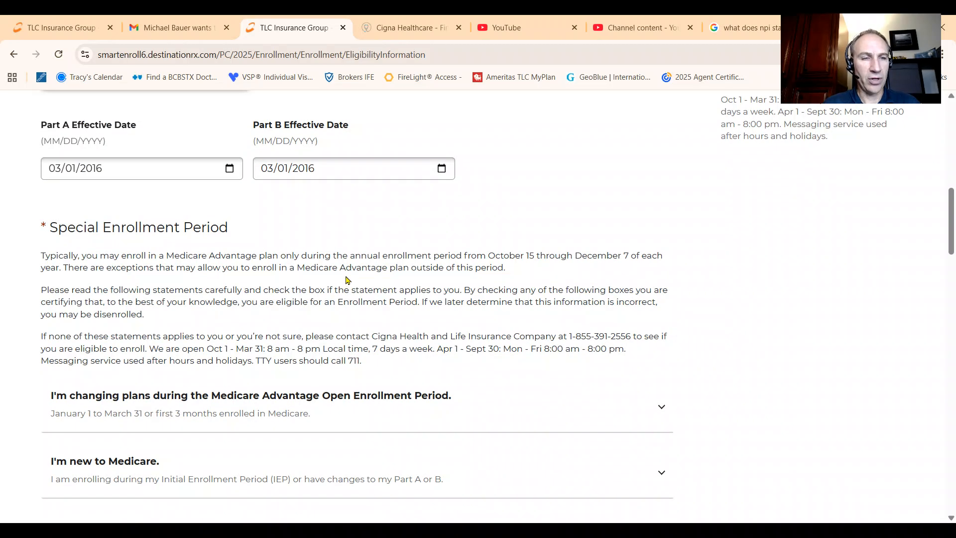
scroll(240, 298, down, 3)
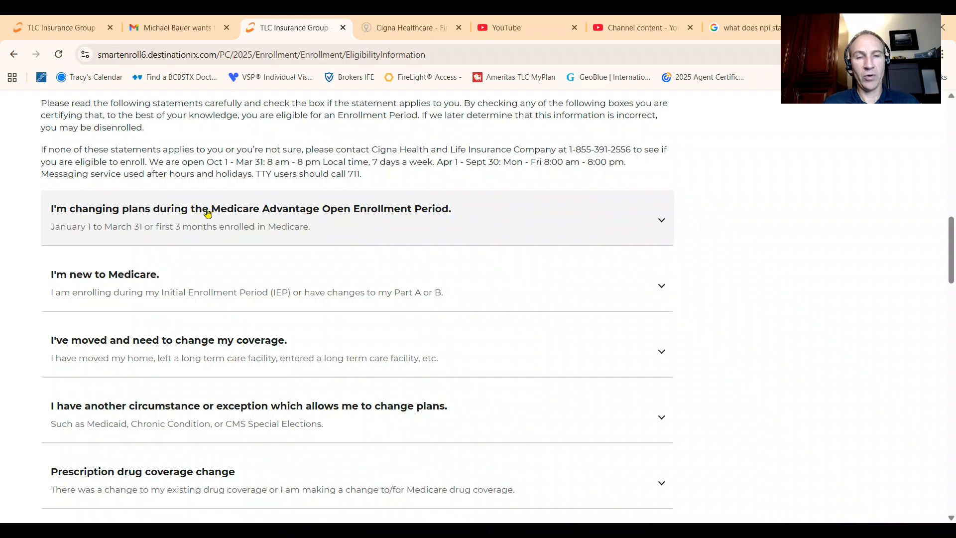
scroll(208, 213, down, 4)
scroll(208, 213, down, 3)
scroll(310, 192, up, 8)
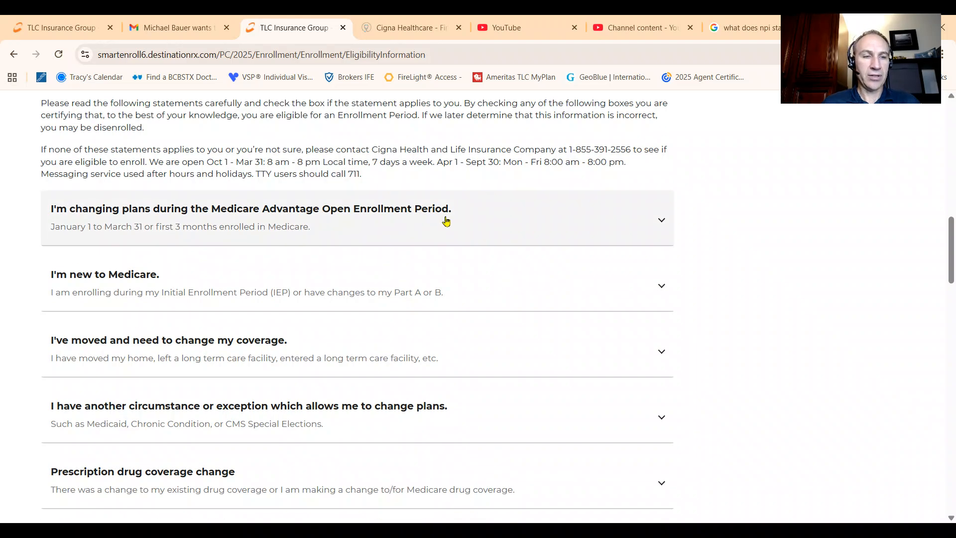
scroll(444, 216, down, 4)
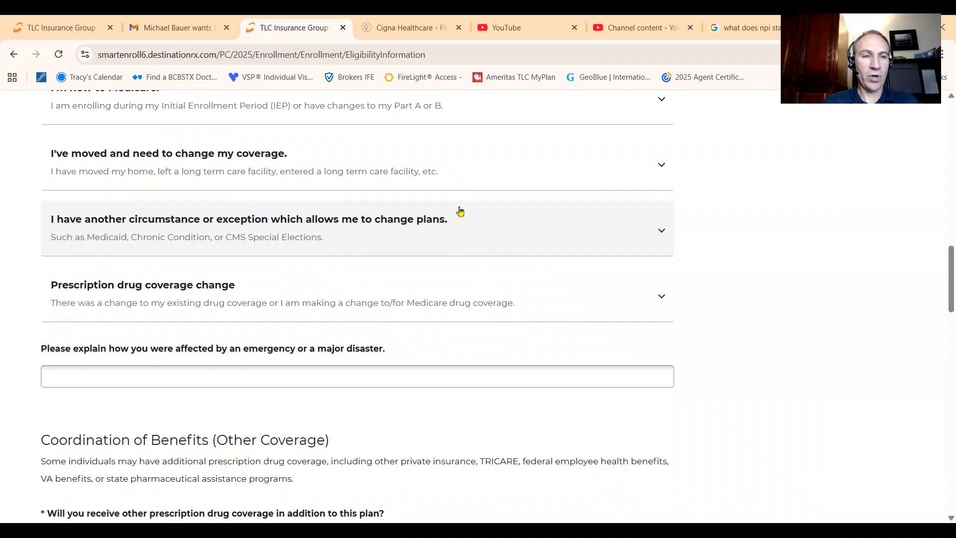
Step: Expand the "another circumstance or exception" category and review its election reasons, including the LEC employer coverage entry and its leave date
click(655, 236)
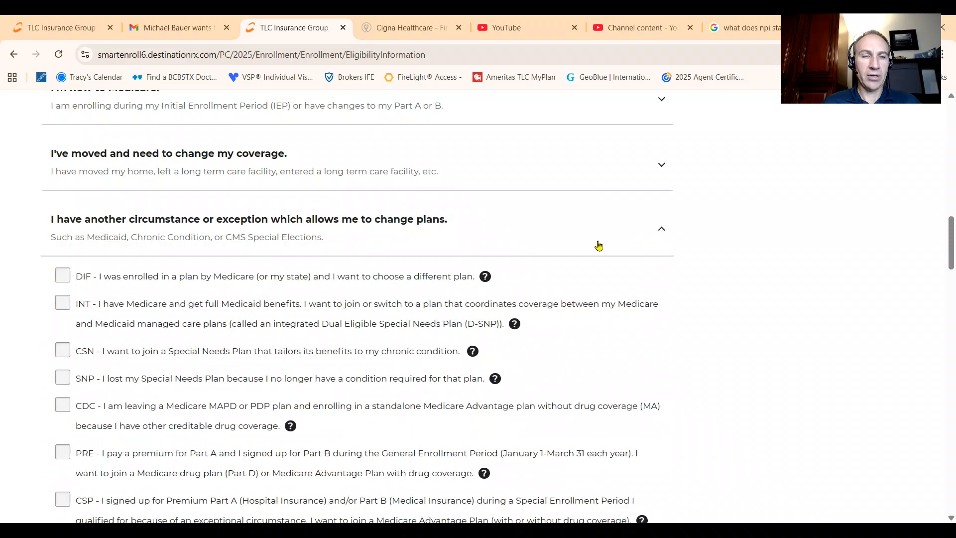
scroll(599, 247, down, 4)
scroll(206, 179, up, 4)
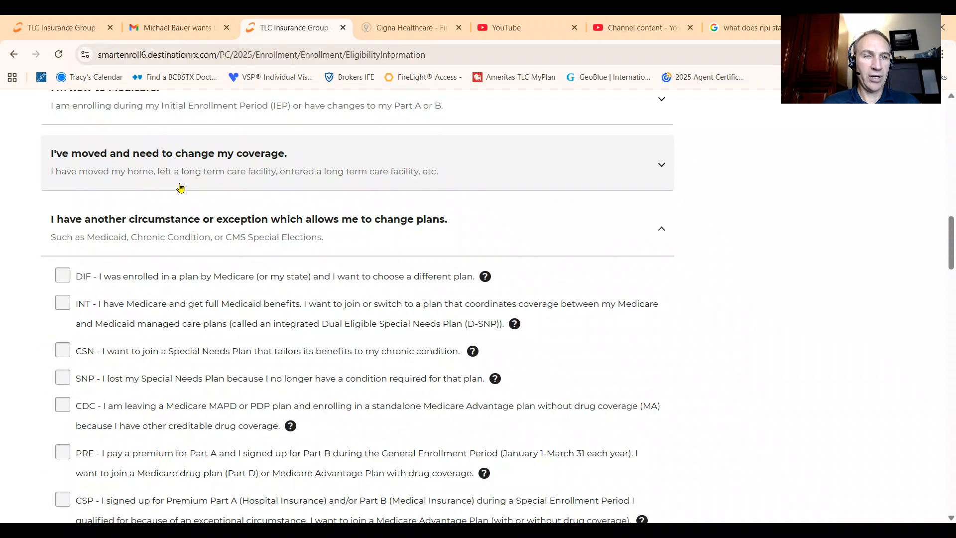
scroll(229, 258, down, 7)
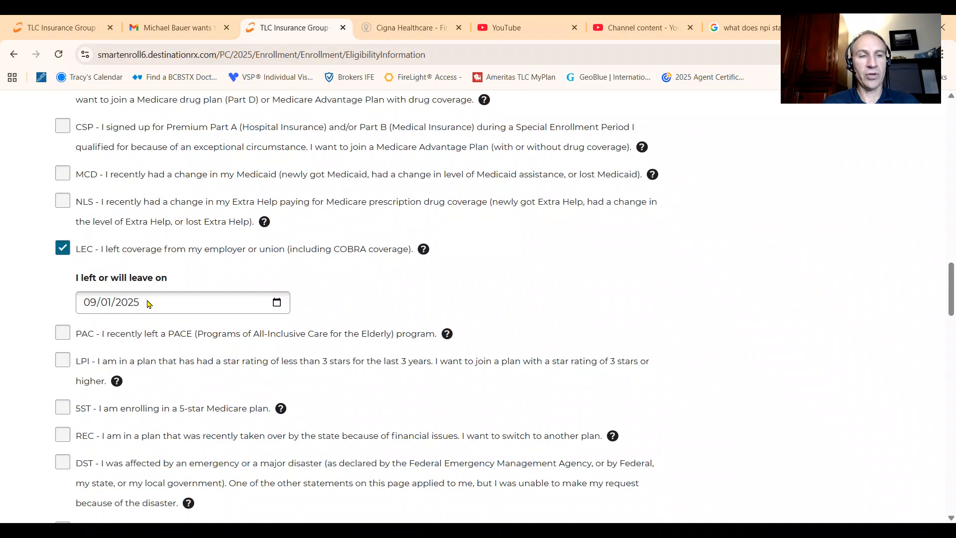
scroll(209, 293, down, 7)
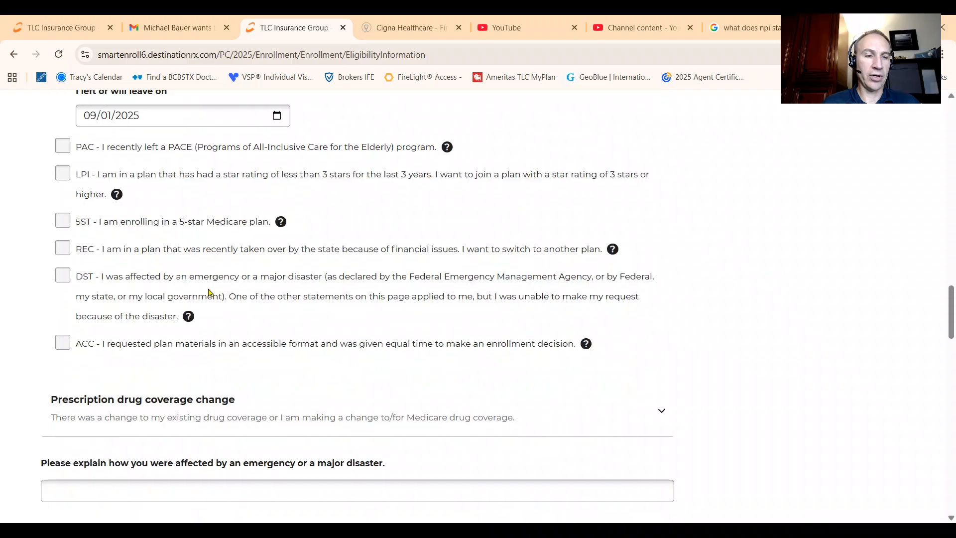
scroll(216, 269, down, 4)
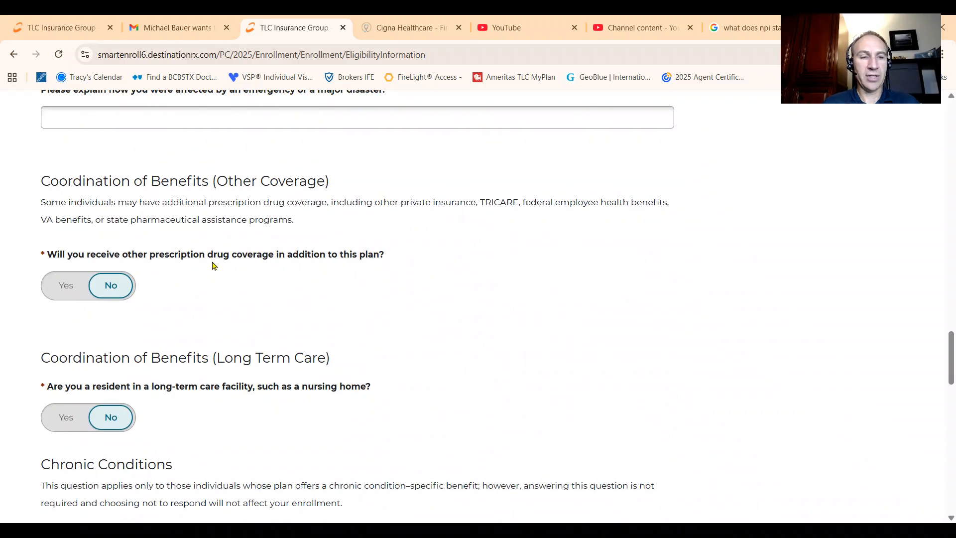
Step: Expand the "I'm new to Medicare" category to view its enrollment period options
scroll(213, 265, up, 20)
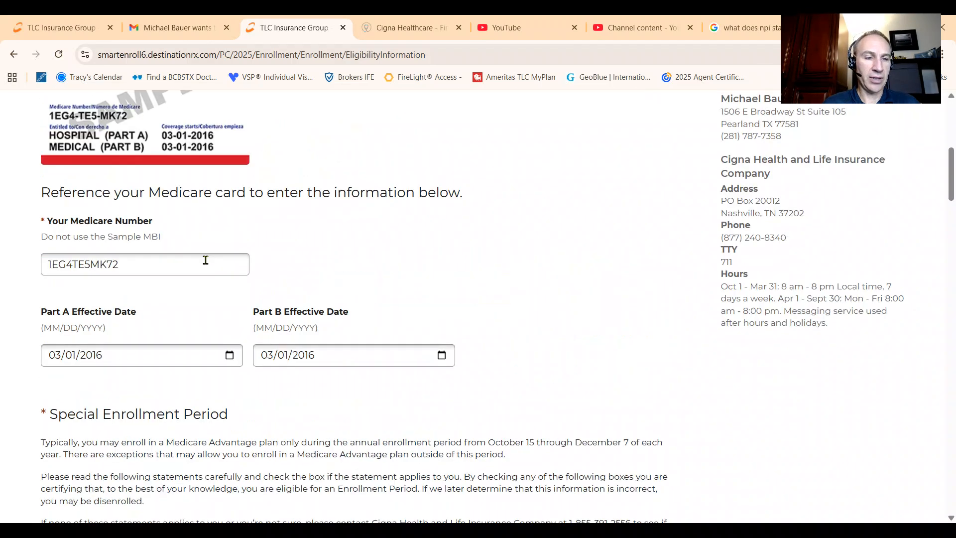
scroll(206, 260, down, 8)
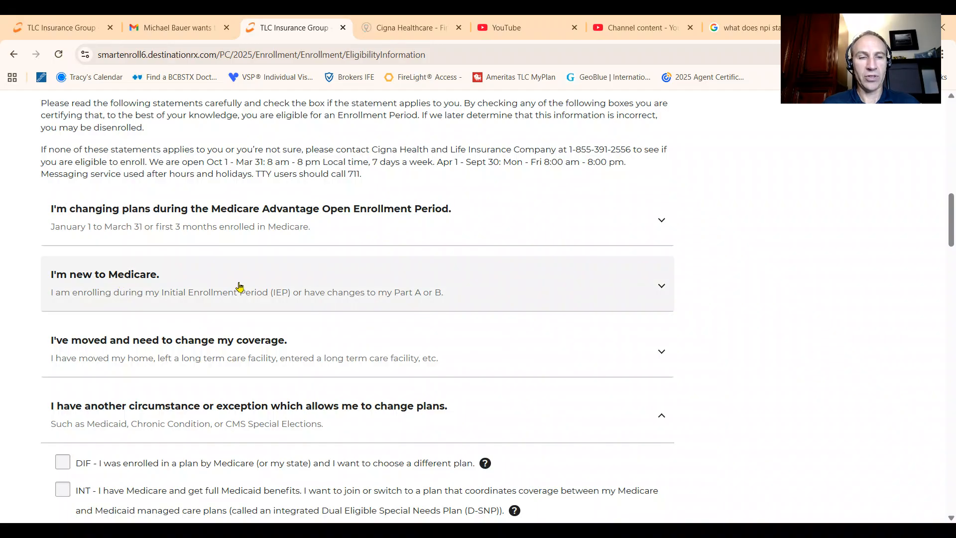
click(662, 287)
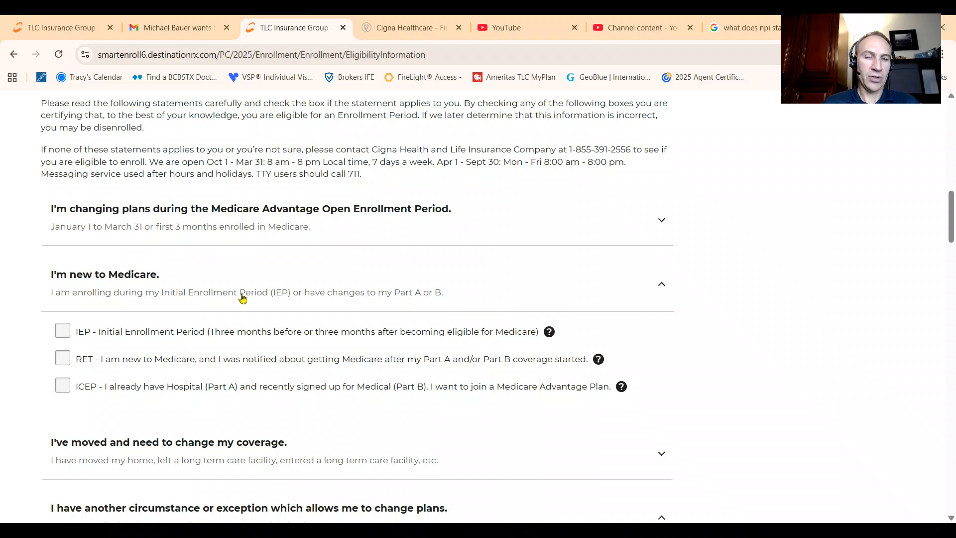
Step: Review the other drug coverage, long-term care and chronic condition answers, and try to continue past Eligibility Information
scroll(243, 298, down, 20)
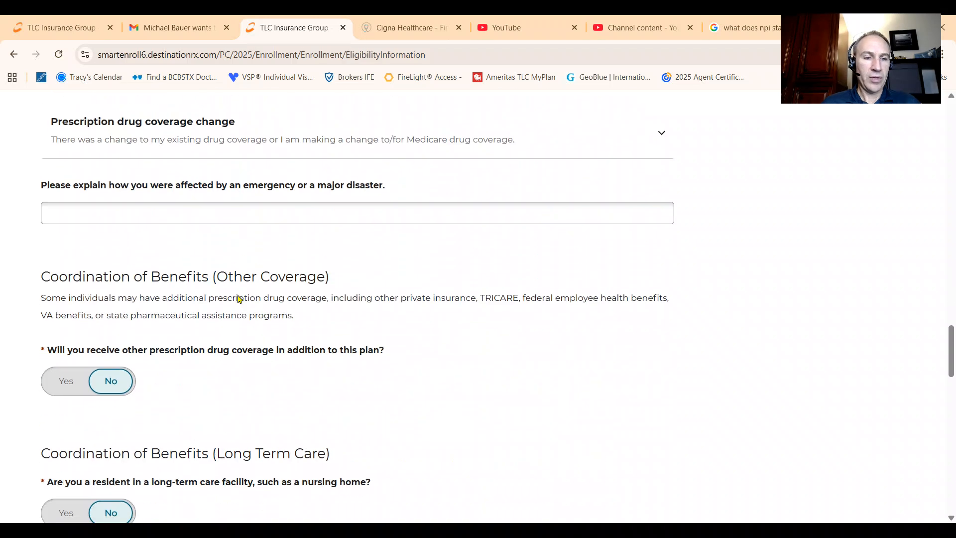
scroll(238, 299, down, 7)
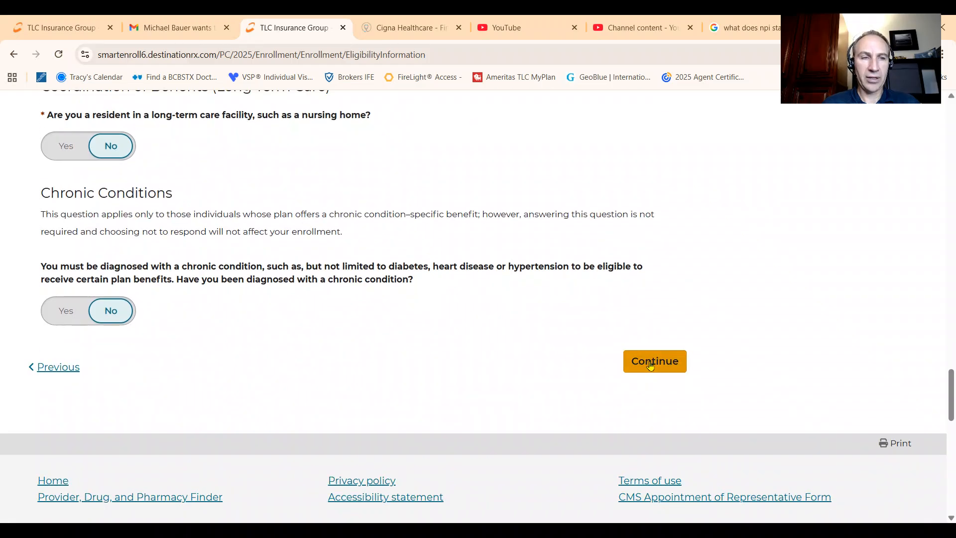
scroll(418, 306, up, 7)
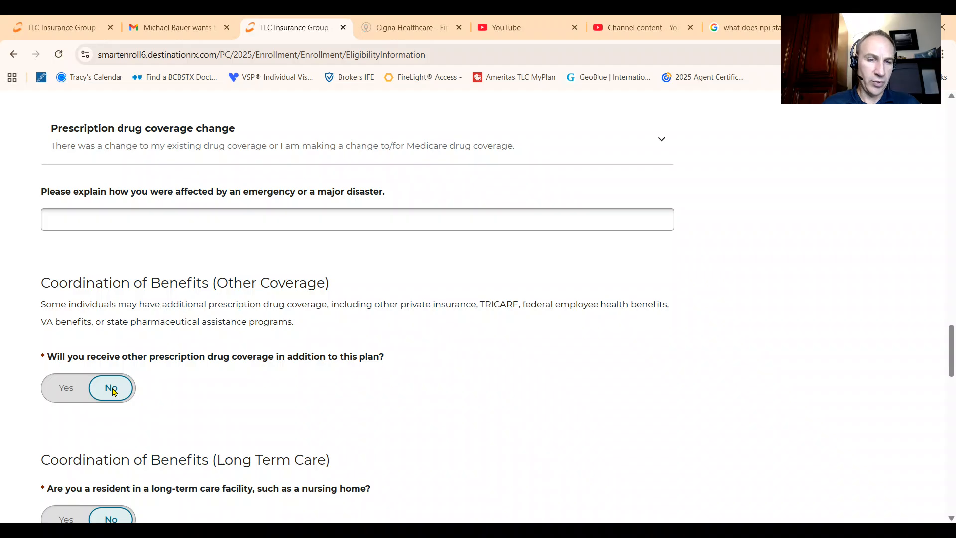
scroll(114, 391, down, 4)
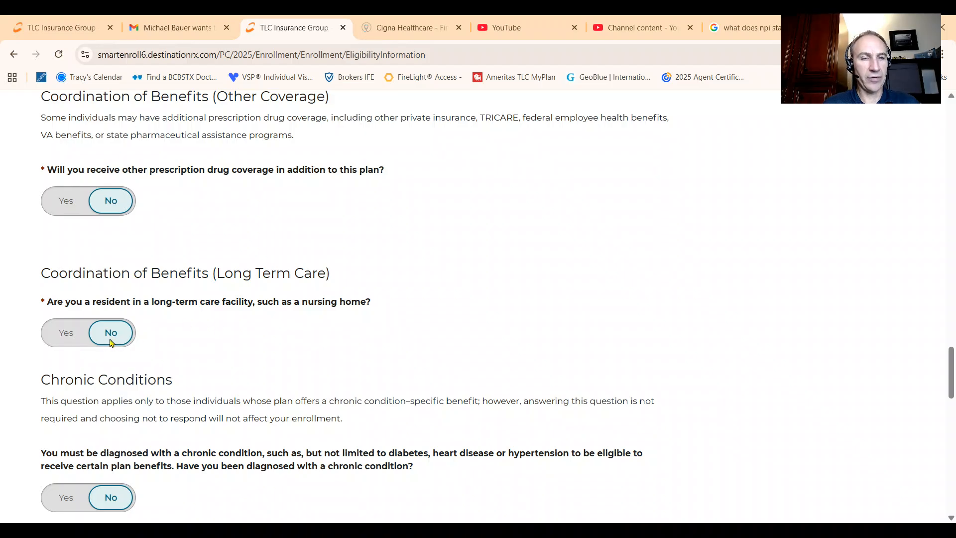
scroll(148, 349, down, 4)
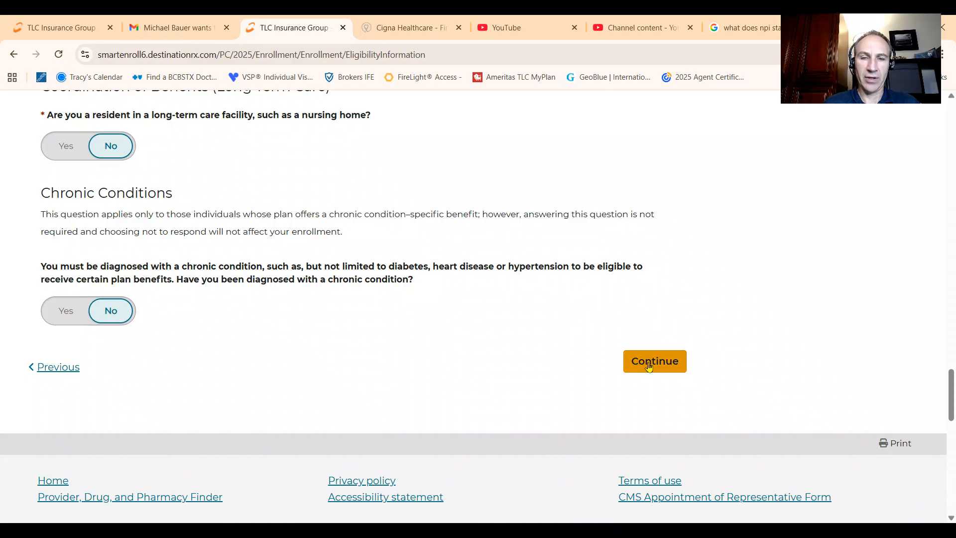
click(665, 366)
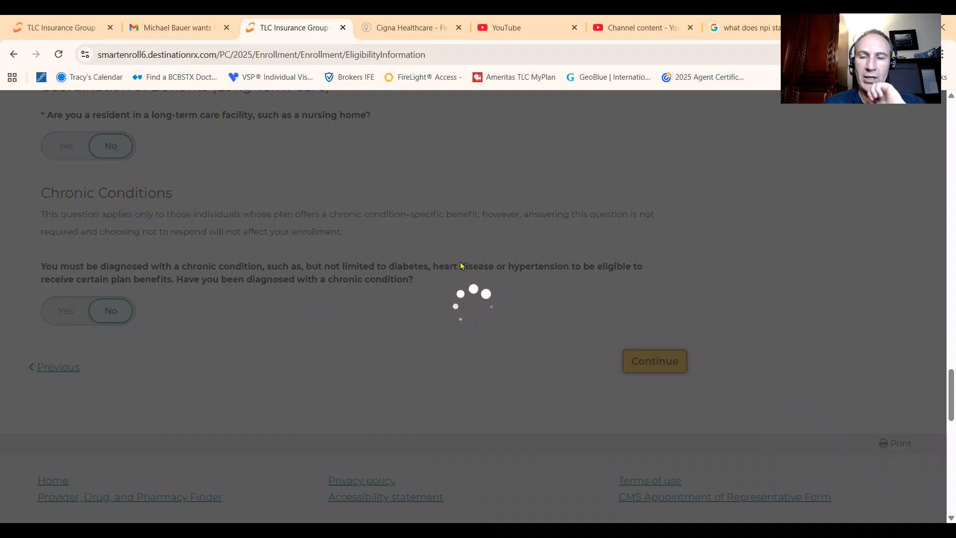
Step: Recheck the Medicare number section and resubmit the eligibility page to reach Other Information
scroll(395, 266, down, 3)
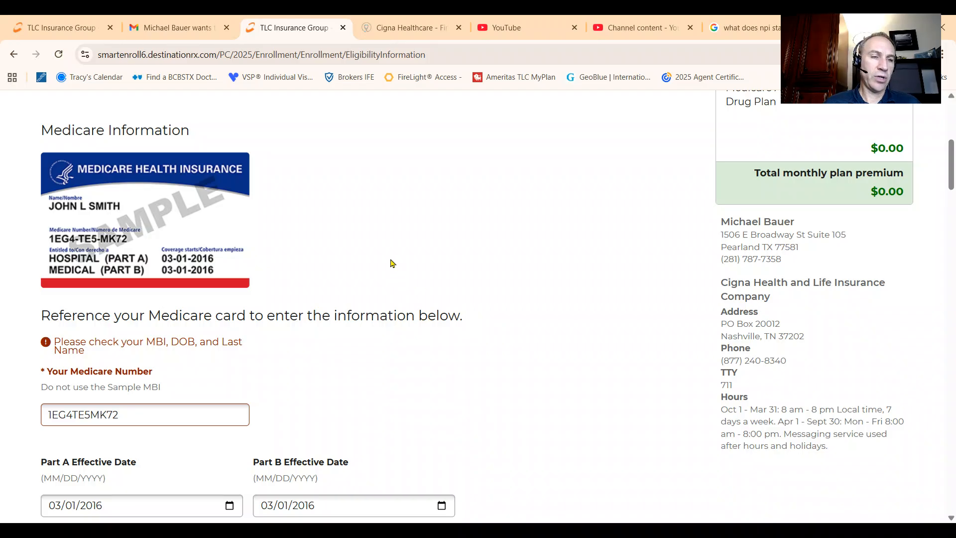
scroll(392, 263, down, 18)
scroll(395, 257, down, 15)
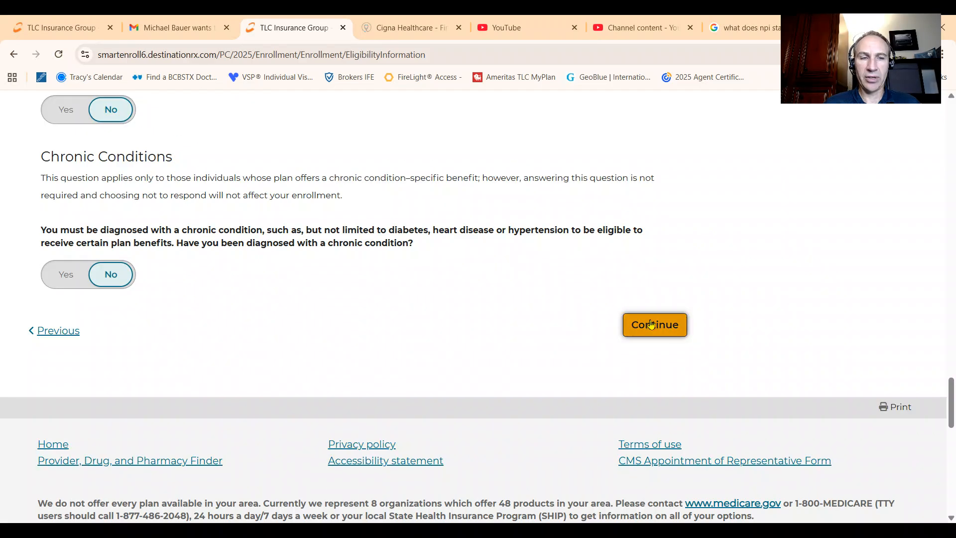
click(651, 324)
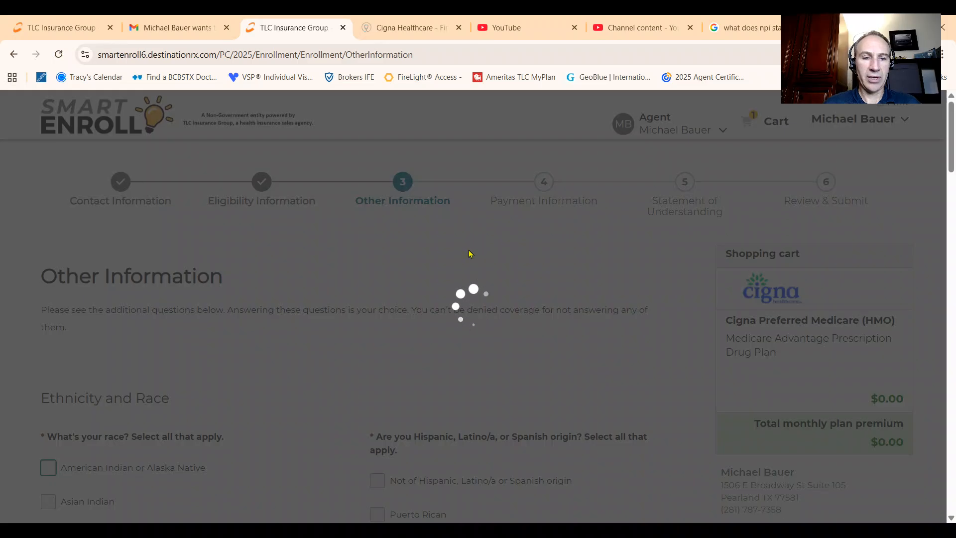
Step: Review the race, language, employment and primary care physician answers under Other Information, and continue to Payment Information
scroll(466, 248, down, 4)
scroll(440, 244, down, 4)
scroll(241, 199, up, 4)
scroll(349, 361, down, 8)
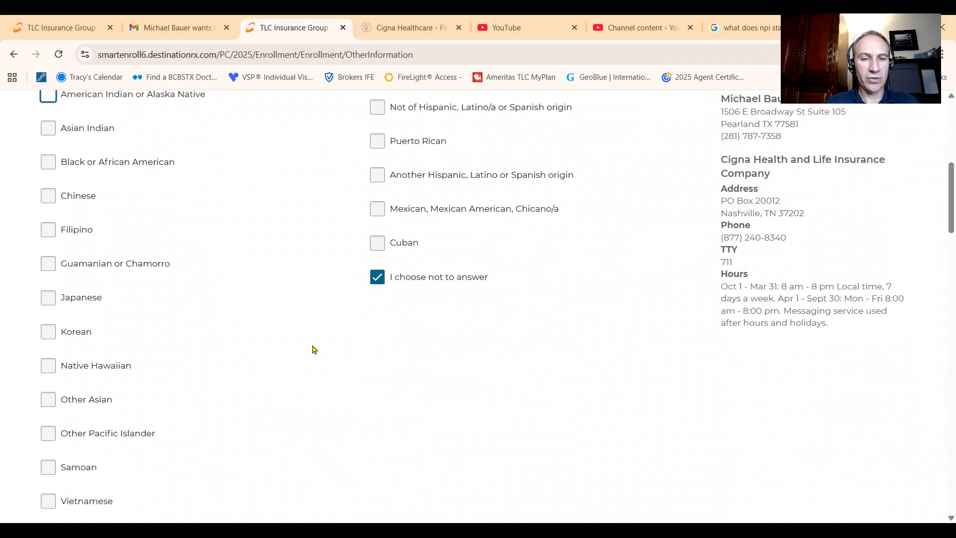
scroll(231, 342, up, 4)
scroll(231, 342, down, 8)
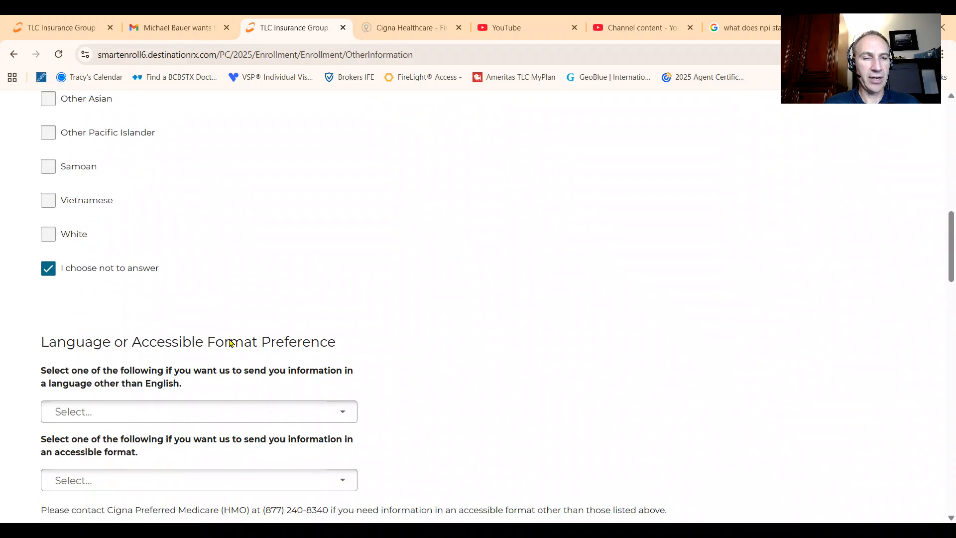
scroll(191, 345, down, 4)
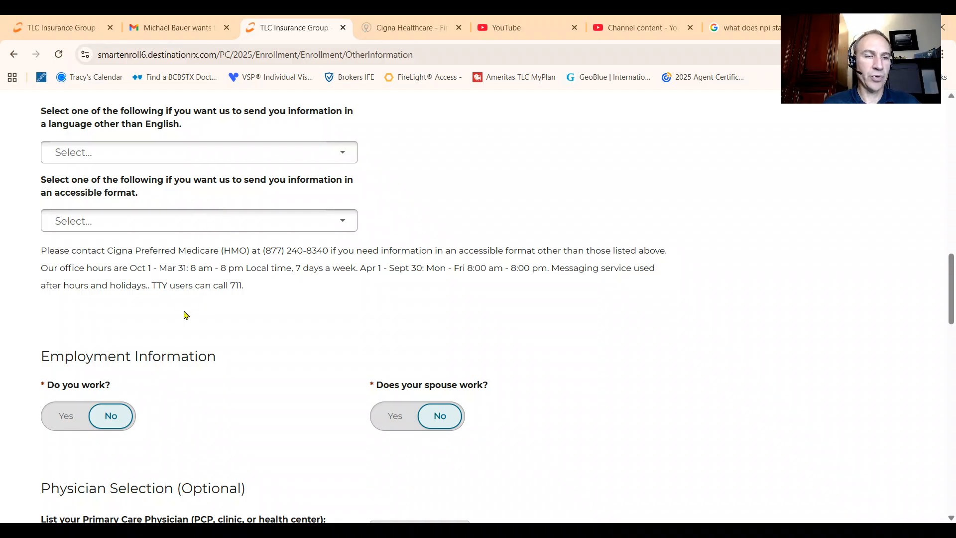
scroll(185, 326, down, 4)
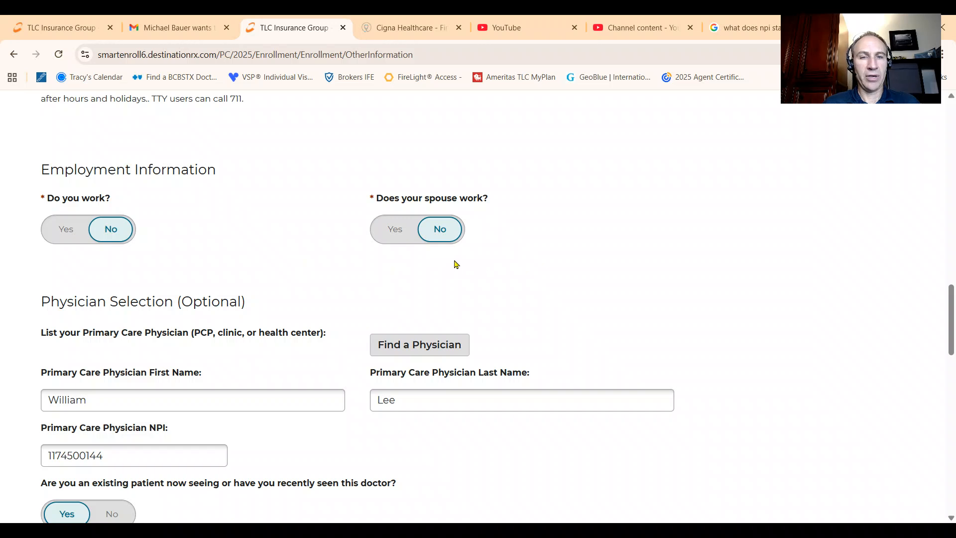
scroll(399, 279, down, 4)
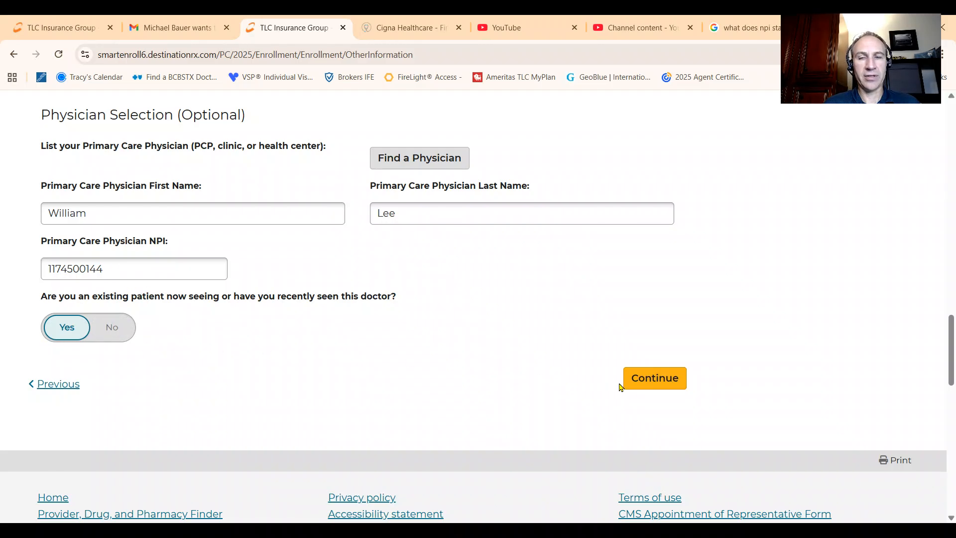
click(657, 380)
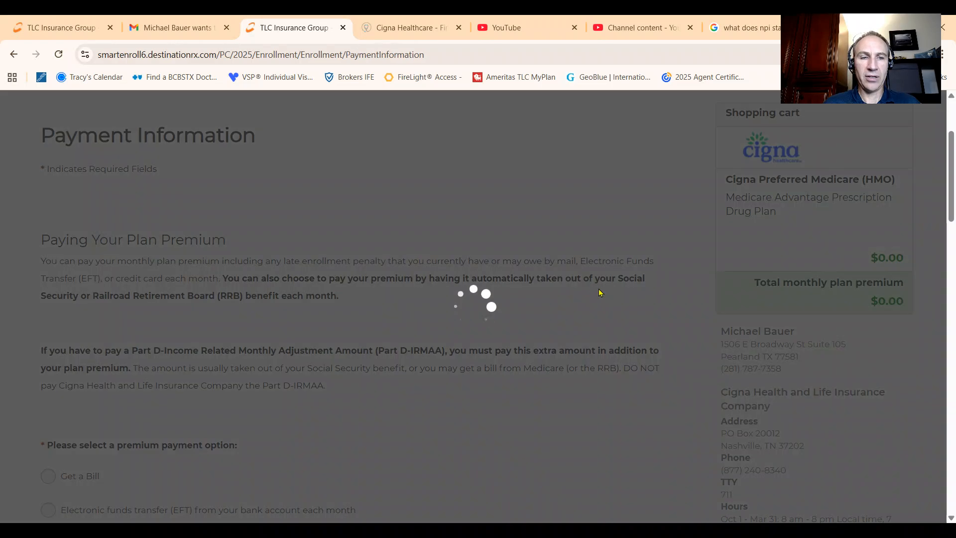
Step: Examine the premium payment options and highlight the phrase "Part D-Income Related Monthly Adjustment Amount"
scroll(505, 265, down, 8)
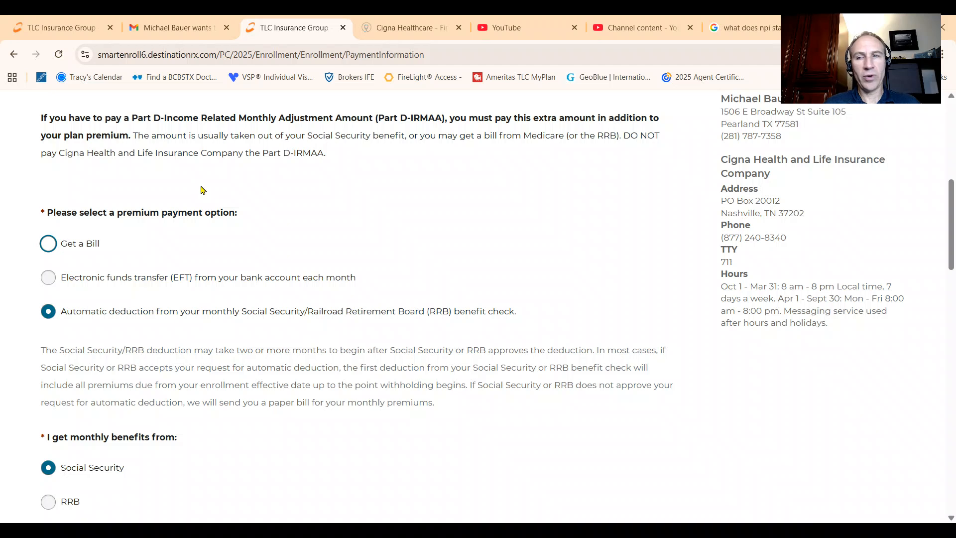
scroll(261, 195, up, 3)
scroll(261, 195, up, 1)
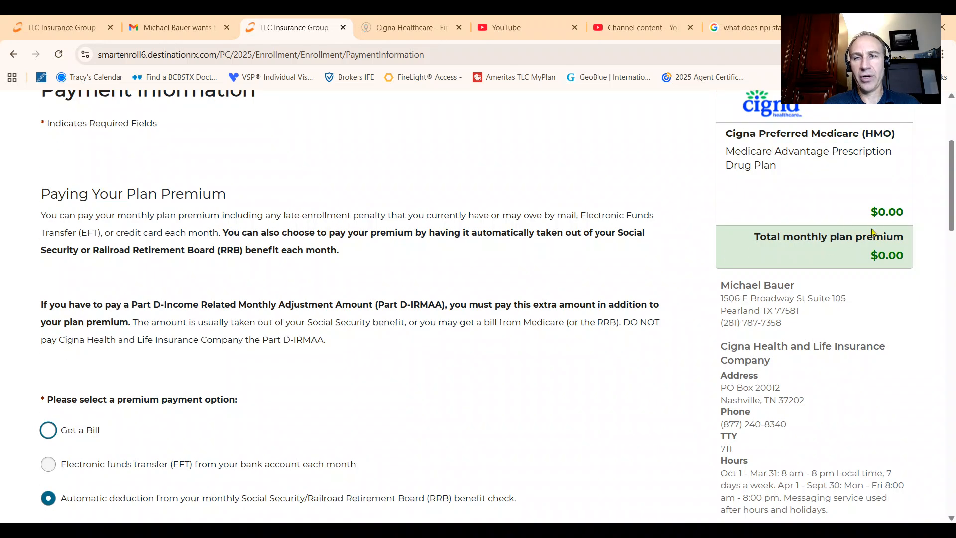
scroll(276, 318, down, 4)
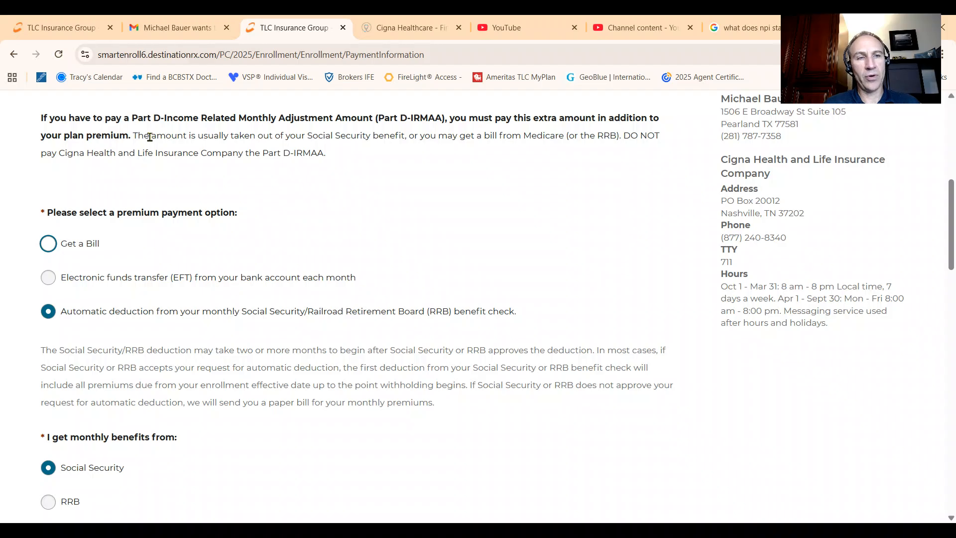
drag(133, 118, 374, 119)
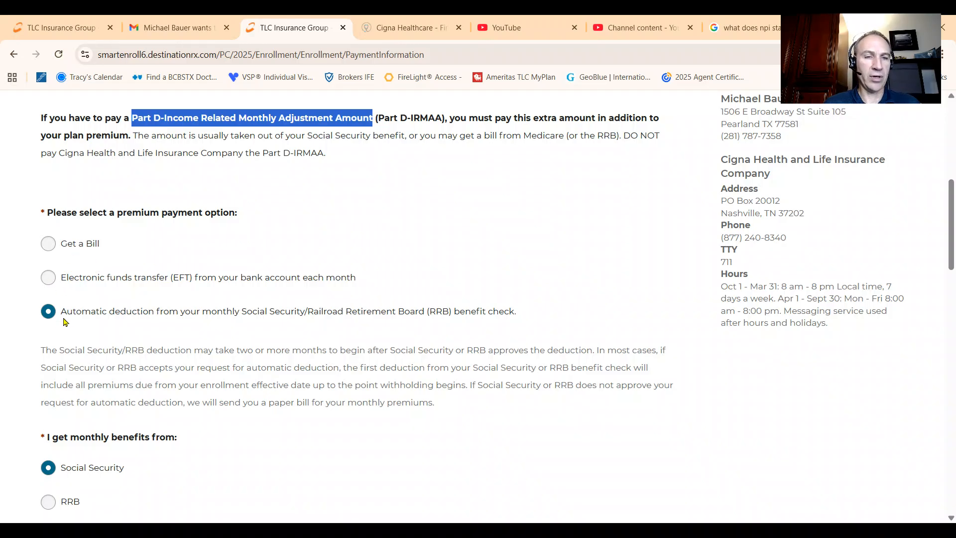
Step: Check the available benefit start dates, keep 10/01/2025, and continue to the Statement of Understanding
scroll(87, 324, down, 3)
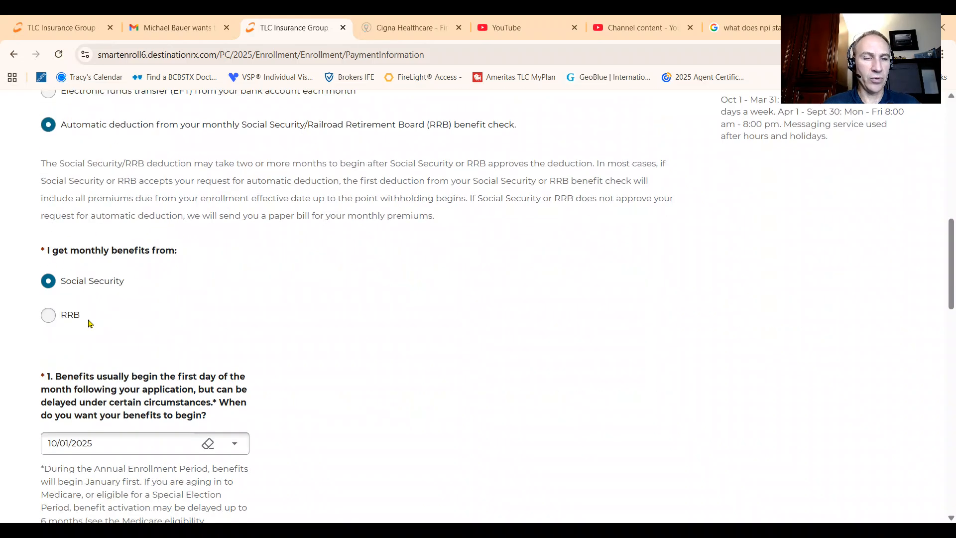
scroll(194, 273, down, 3)
click(235, 257)
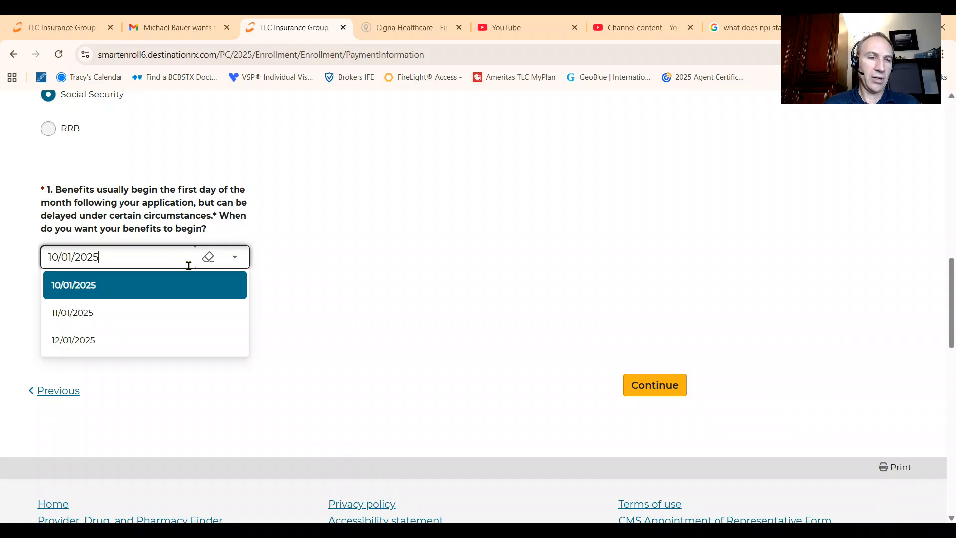
click(307, 251)
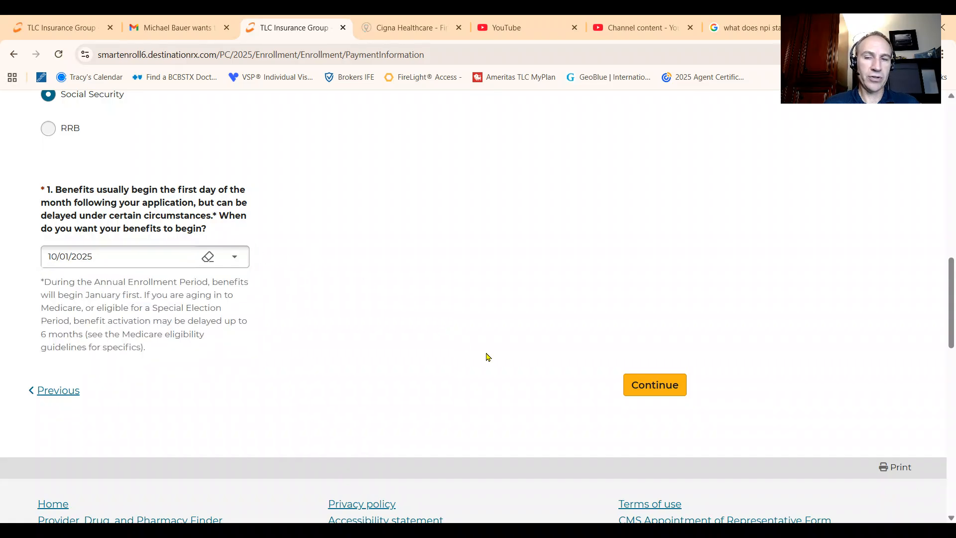
click(630, 388)
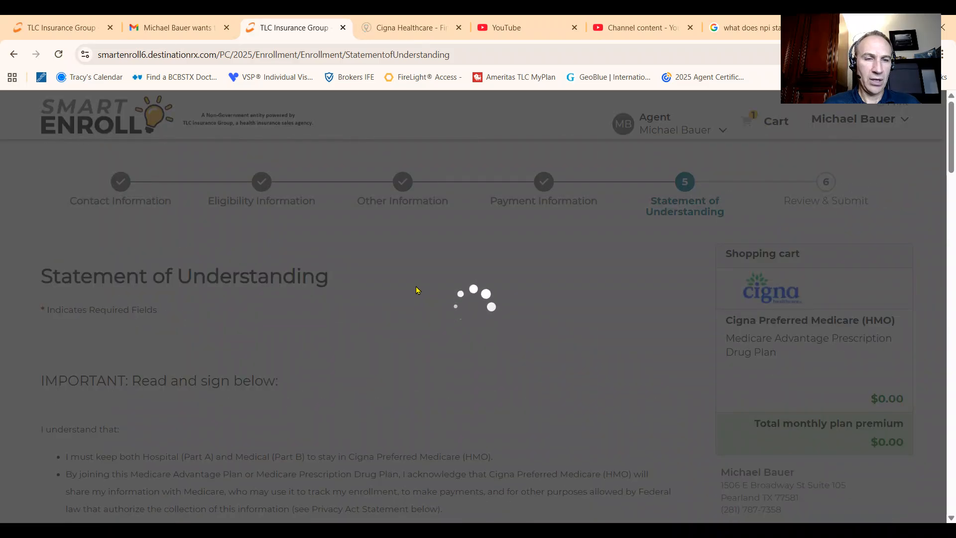
Step: Review the acknowledgment, relationship statement and beneficiary signature in the Statement of Understanding
scroll(398, 281, down, 3)
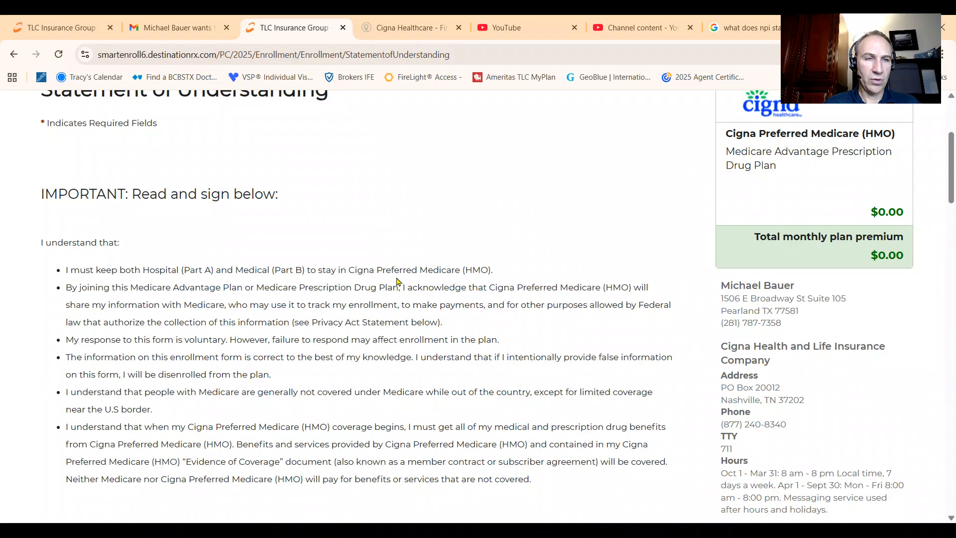
scroll(397, 282, down, 7)
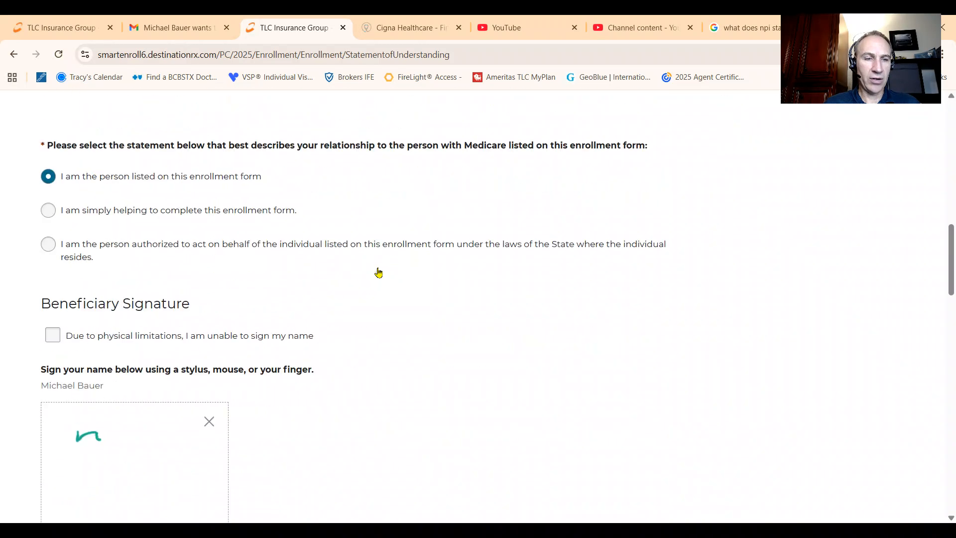
scroll(190, 233, up, 3)
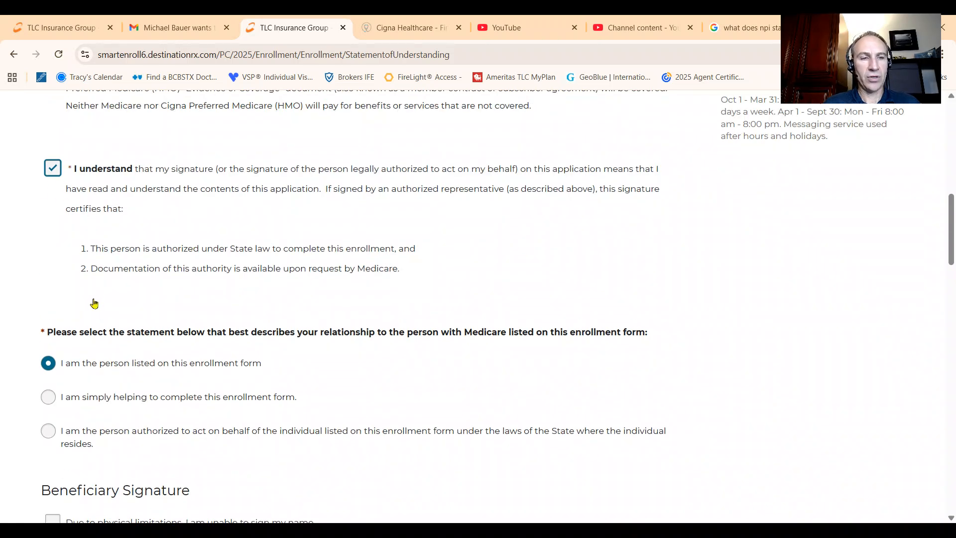
scroll(94, 303, down, 3)
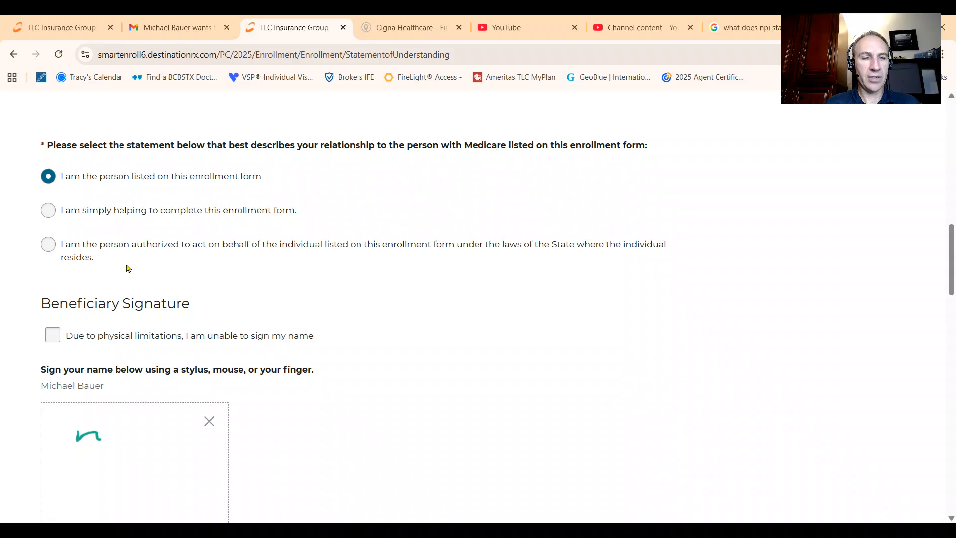
scroll(129, 268, down, 3)
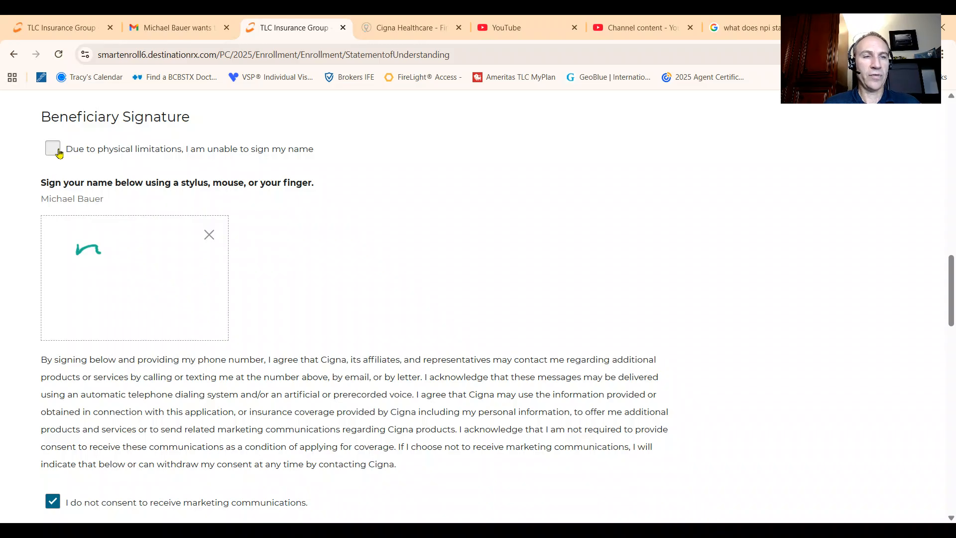
Step: Toggle the marketing communications opt-out, leave it checked, and continue to Review & Submit
scroll(239, 253, down, 3)
click(55, 319)
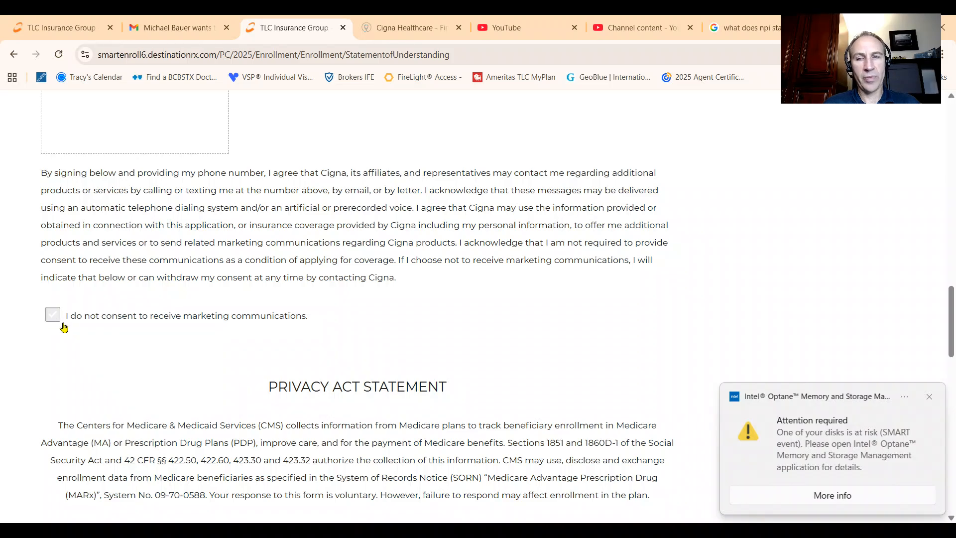
click(141, 326)
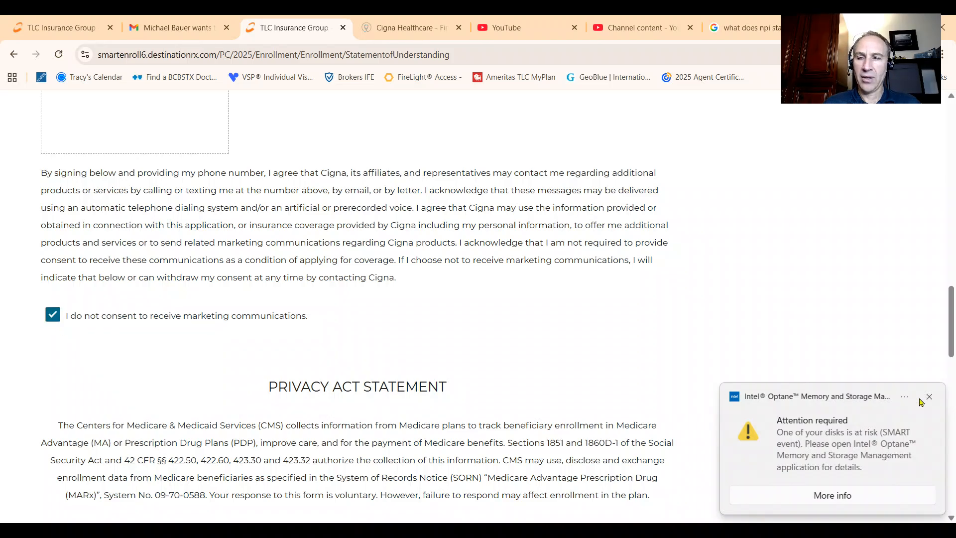
click(930, 396)
click(76, 329)
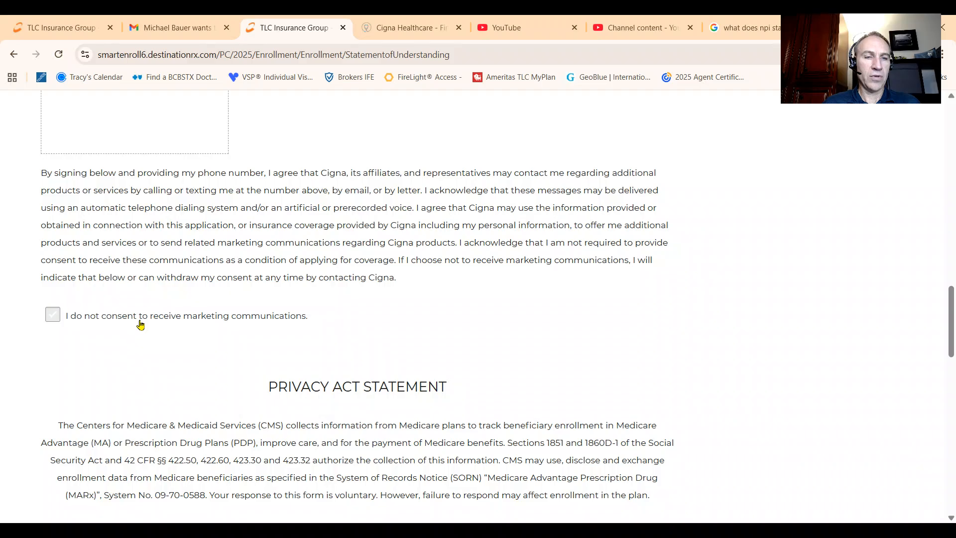
click(279, 329)
scroll(327, 316, down, 3)
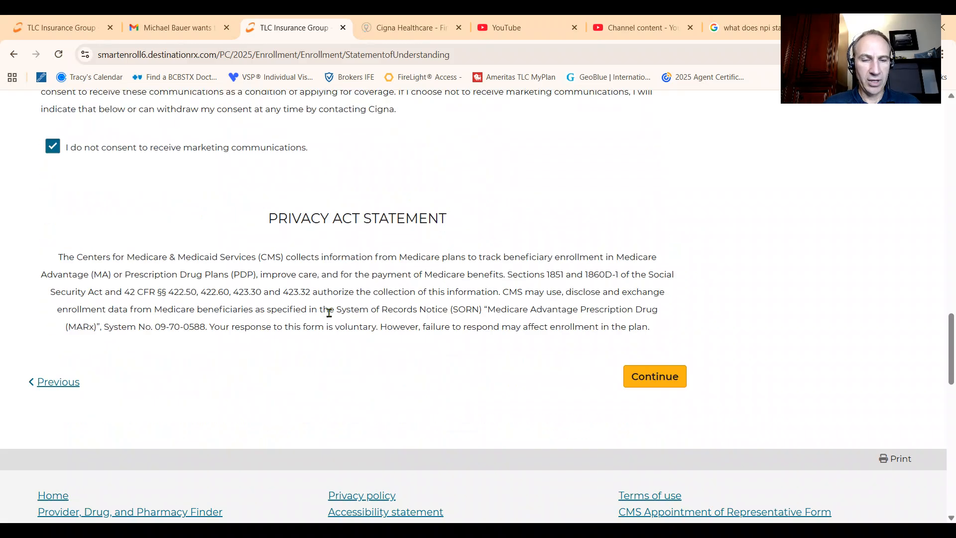
click(654, 368)
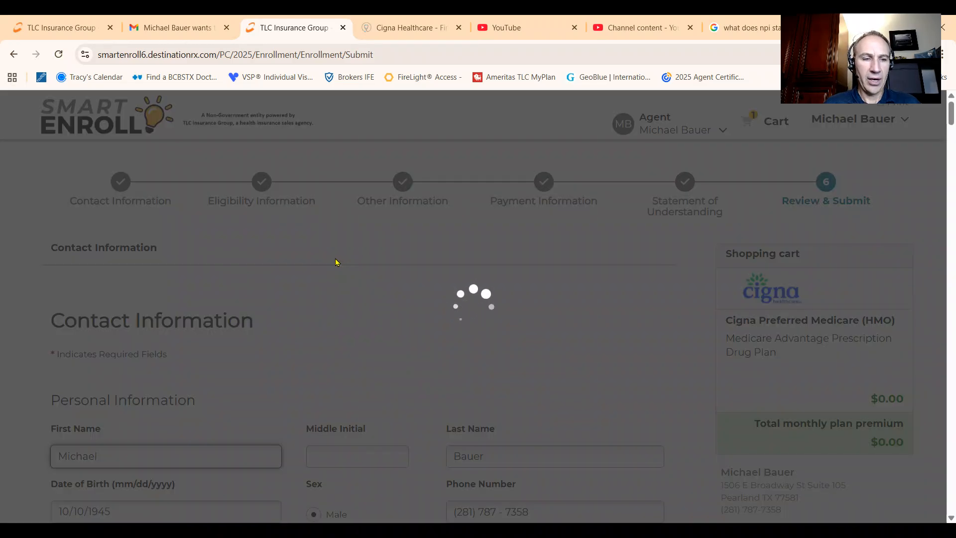
Step: Review the full application summary from Contact Information through the Privacy Act Statement before submission
scroll(310, 177, down, 4)
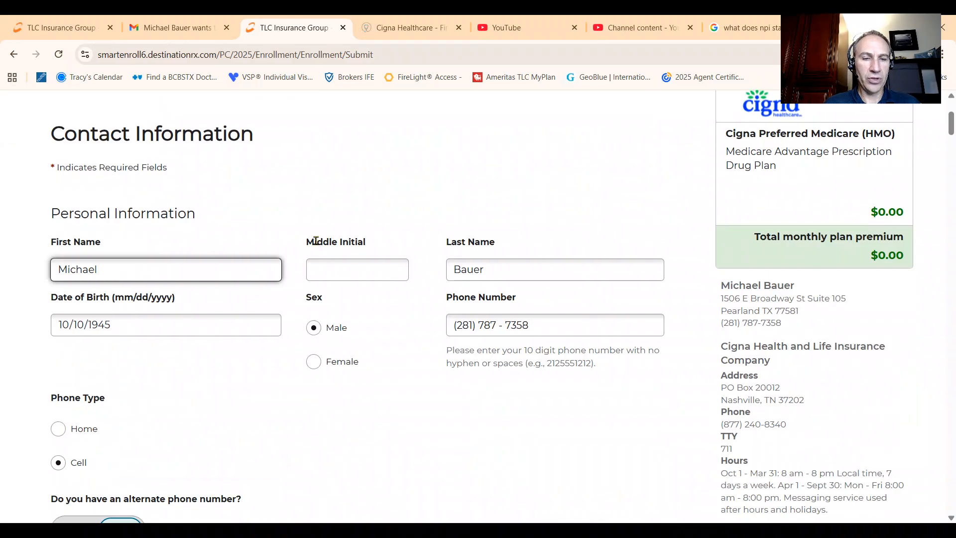
scroll(309, 179, down, 3)
scroll(307, 184, down, 3)
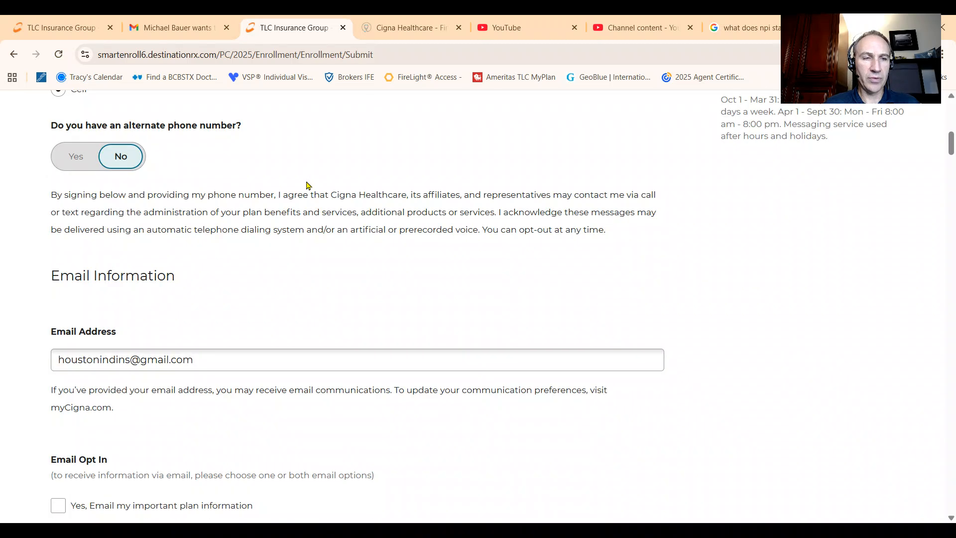
scroll(306, 186, down, 10)
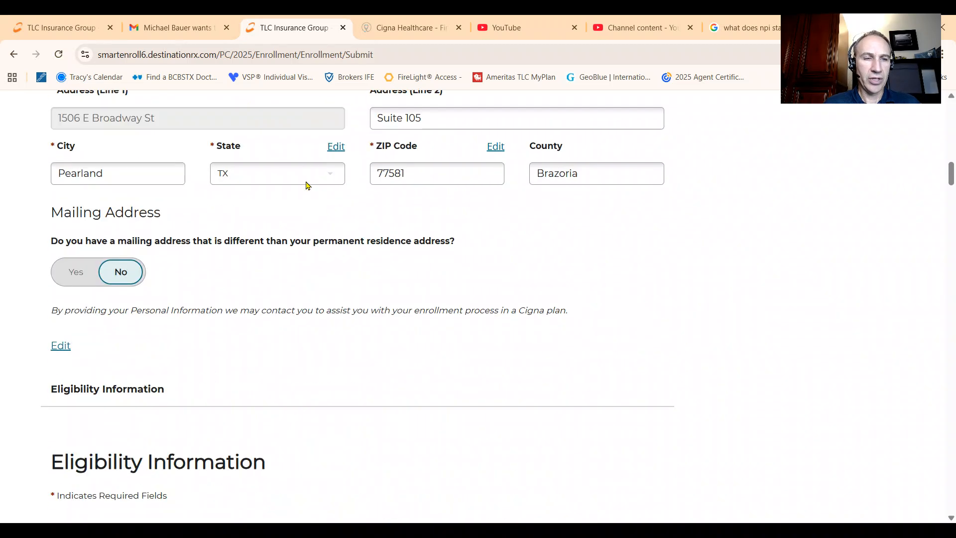
scroll(306, 185, down, 15)
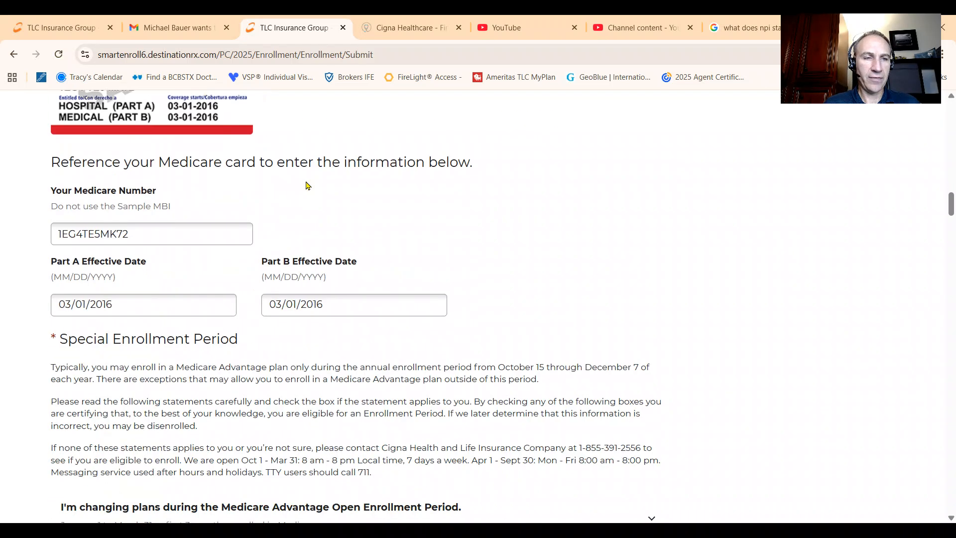
scroll(306, 185, down, 15)
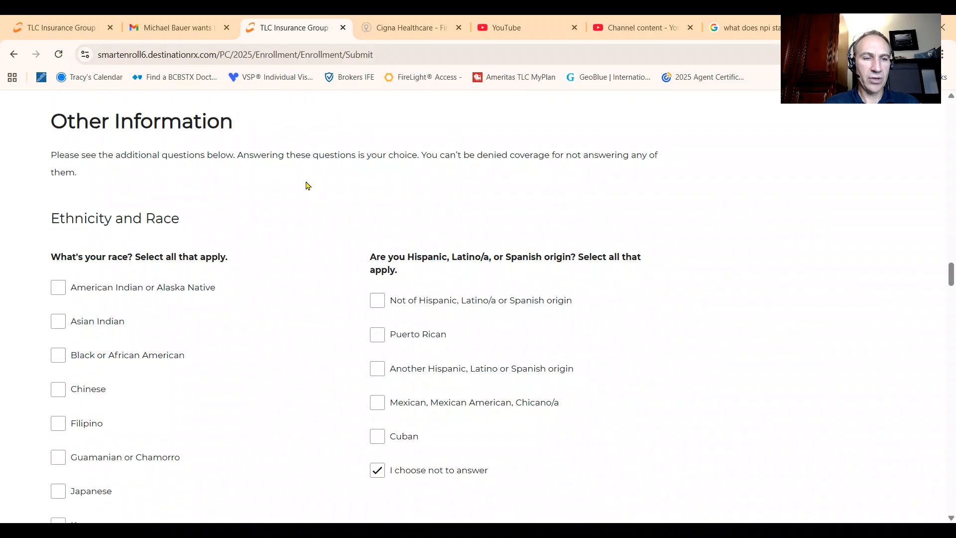
scroll(306, 185, down, 15)
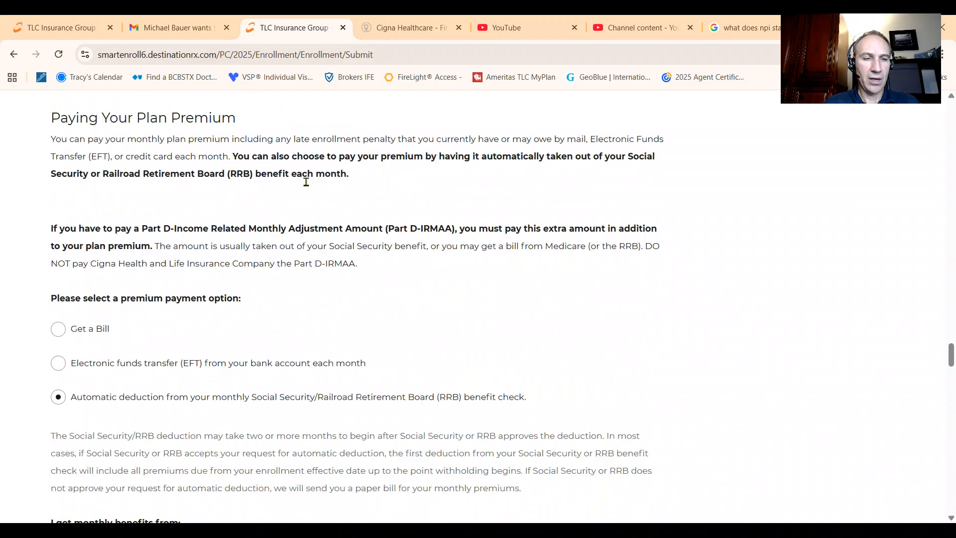
scroll(307, 185, down, 15)
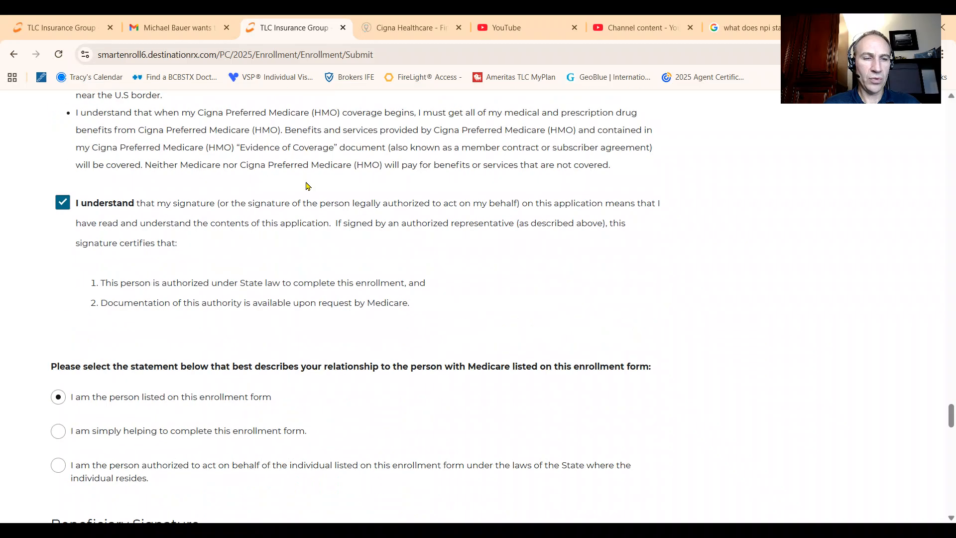
scroll(306, 185, down, 6)
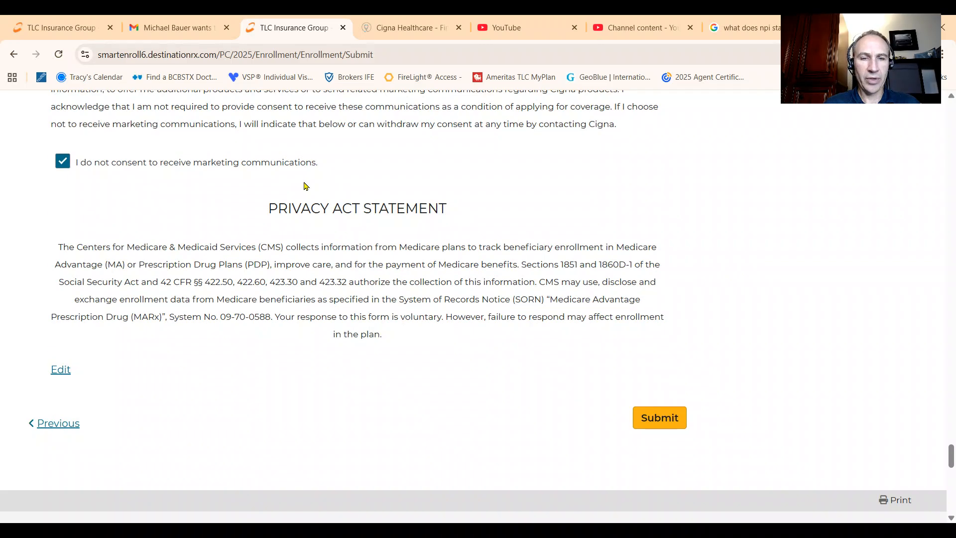